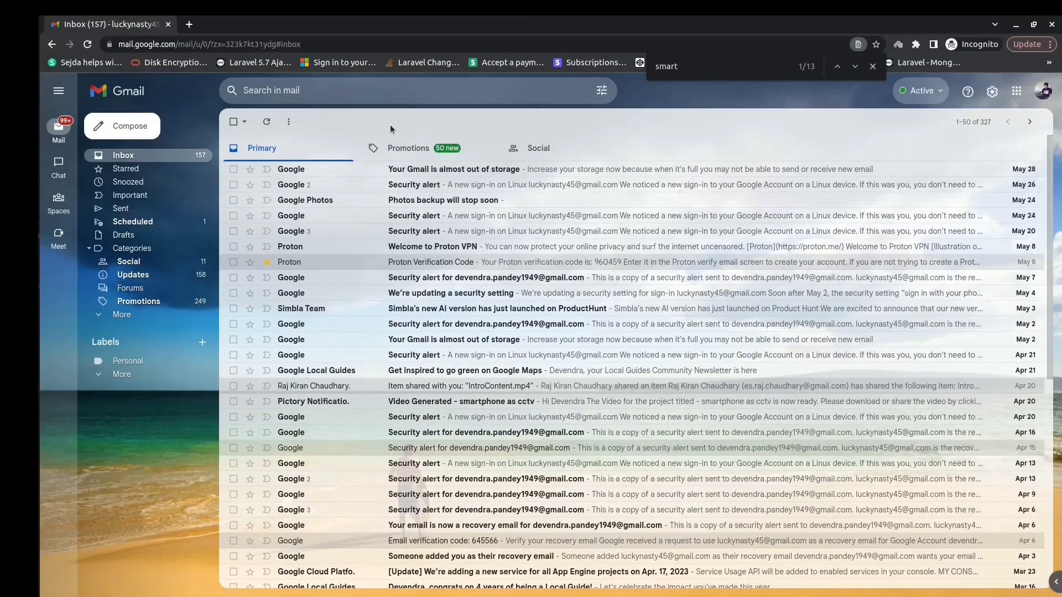
Step: Start a new message to the recipient's address with the subject 'test email'
{"action": "left_click", "coordinate": [129, 127]}
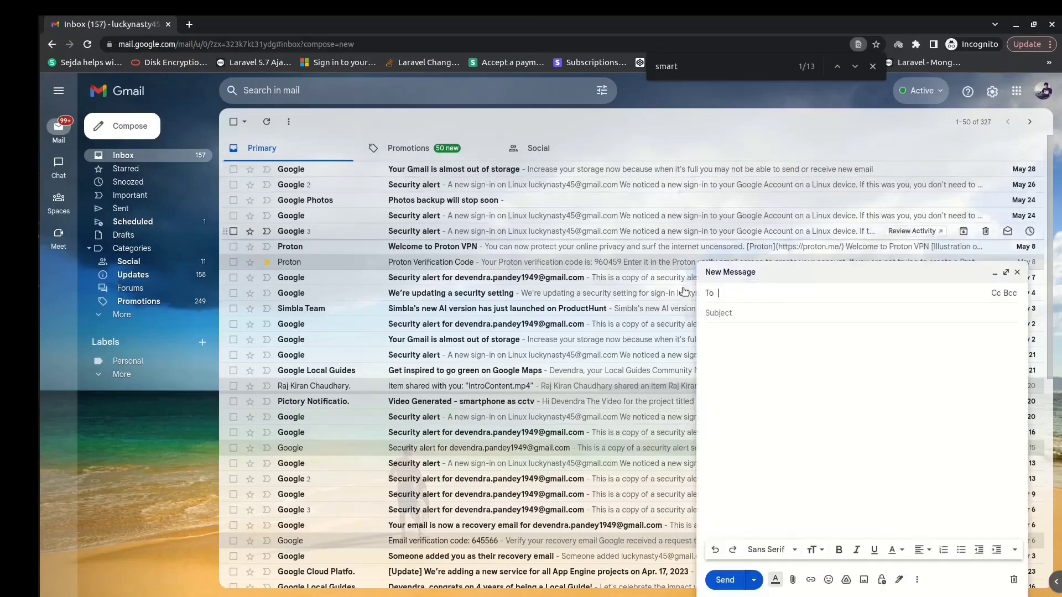
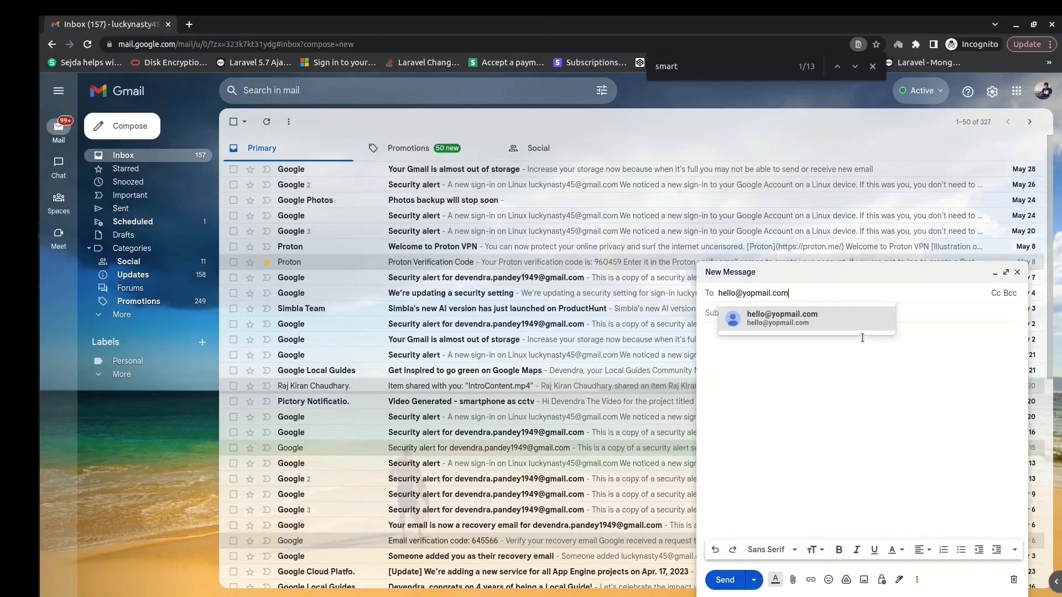
{"action": "left_click", "coordinate": [916, 315]}
{"action": "type", "text": "tes"}
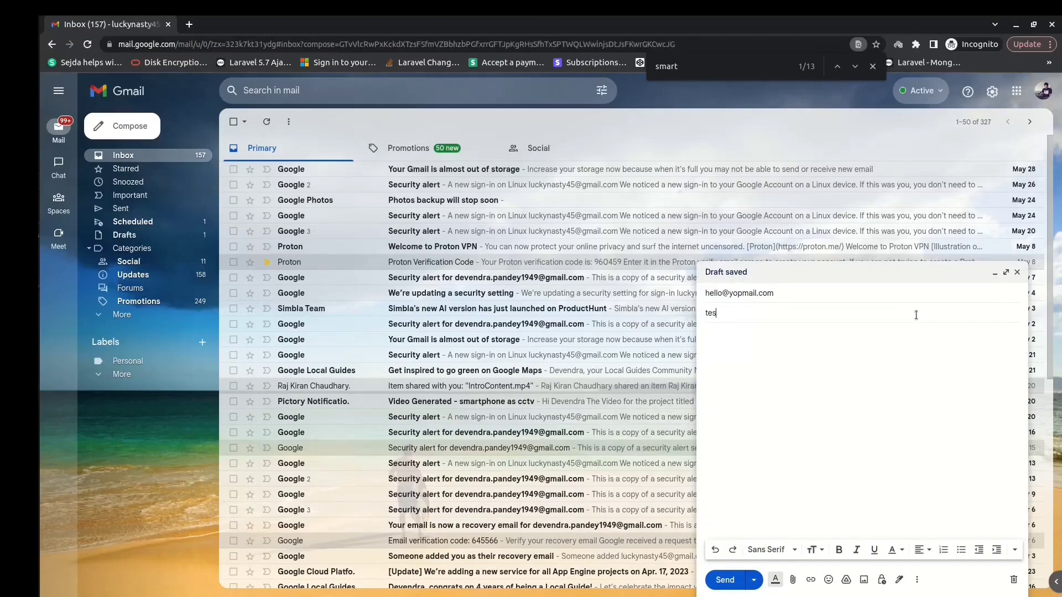
{"action": "type", "text": "t email"}
Step: Write the body 'Hello,' followed by 'This is a test email.' on a new line
{"action": "left_click", "coordinate": [897, 363]}
{"action": "type", "text": "Hello,"}
{"action": "key", "text": "Return"}
{"action": "type", "text": "THis"}
{"action": "type", "text": "s is a test ema"}
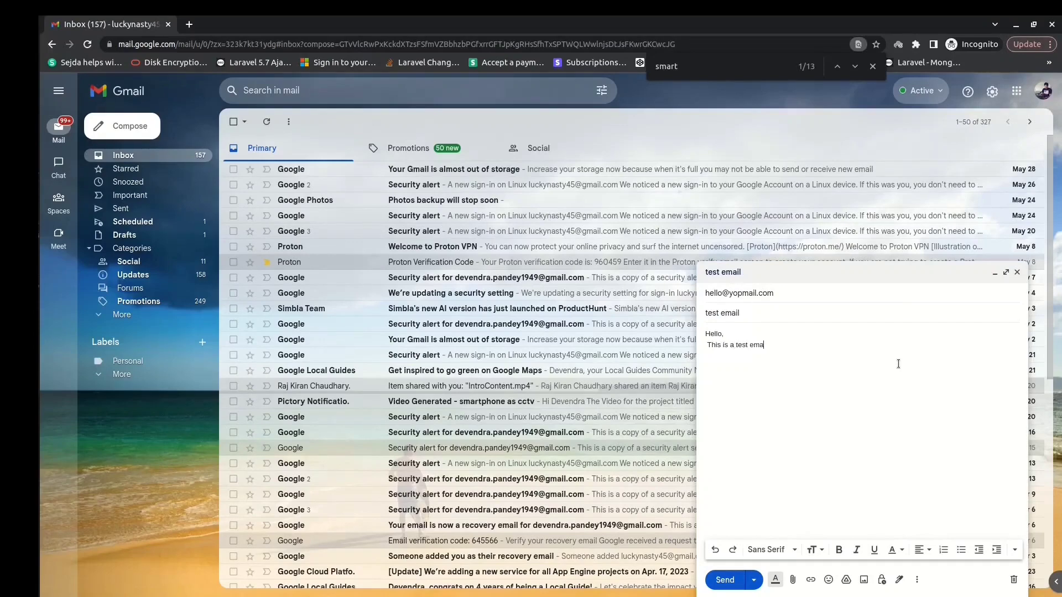
{"action": "type", "text": "il."}
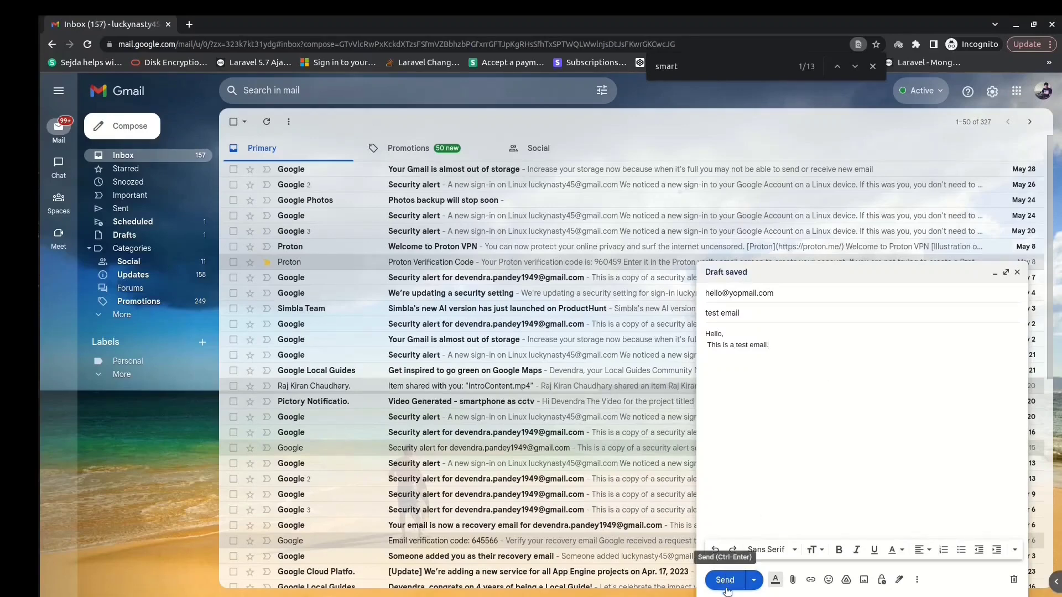
Step: Schedule the test email to send on Fri, Jun 9 at 1:20 PM
{"action": "left_click", "coordinate": [754, 579]}
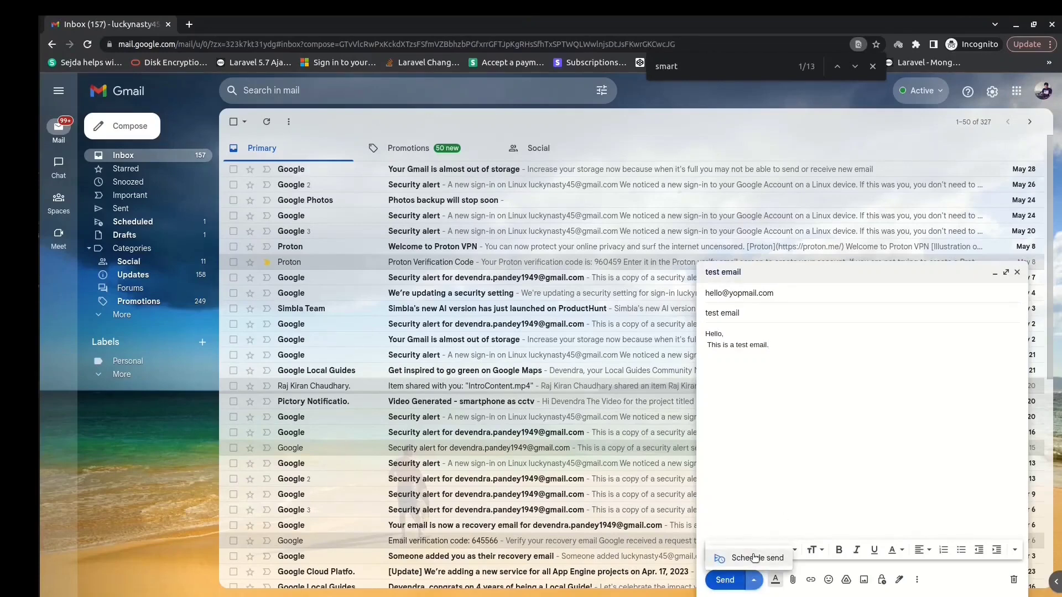
{"action": "left_click", "coordinate": [755, 558]}
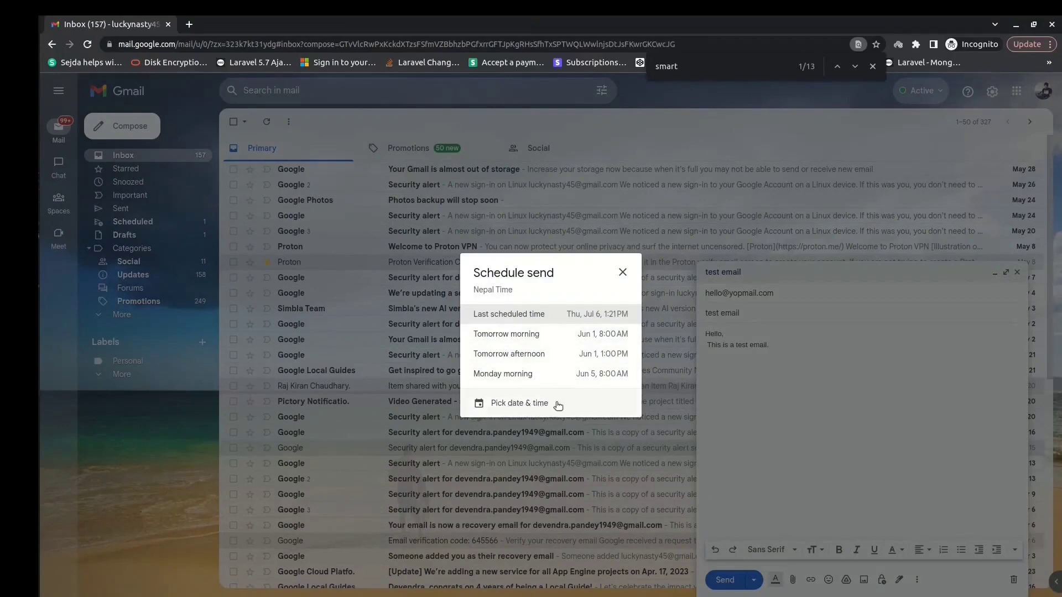
{"action": "left_click", "coordinate": [511, 403]}
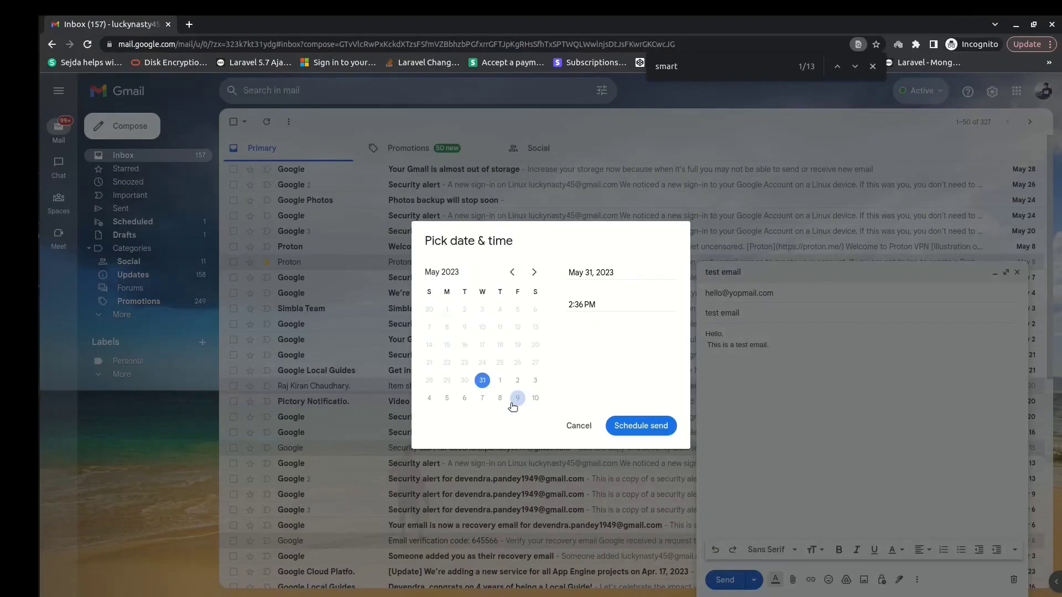
{"action": "left_click", "coordinate": [500, 381]}
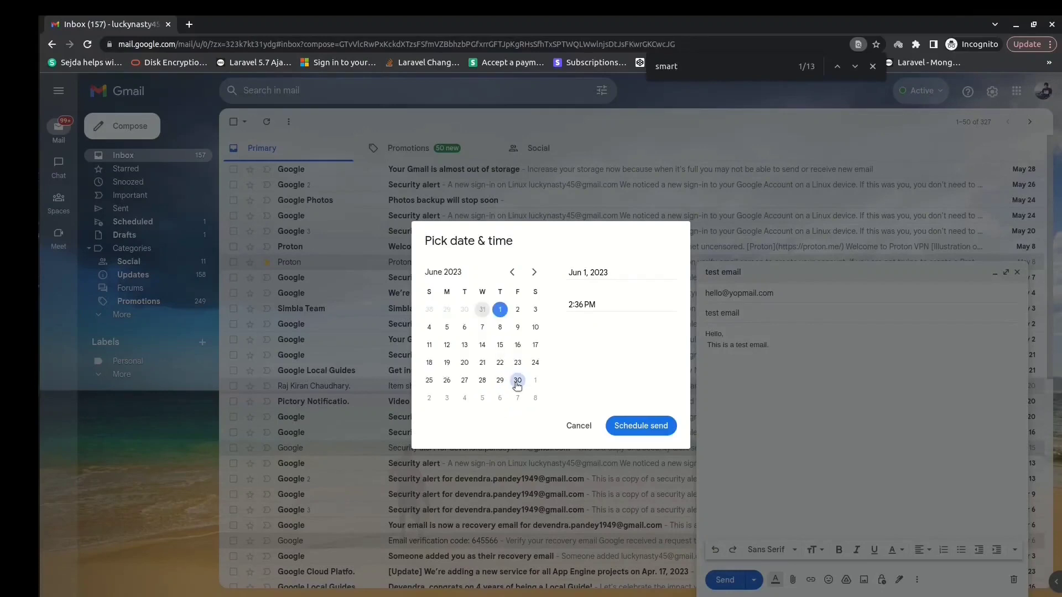
{"action": "left_click", "coordinate": [518, 310]}
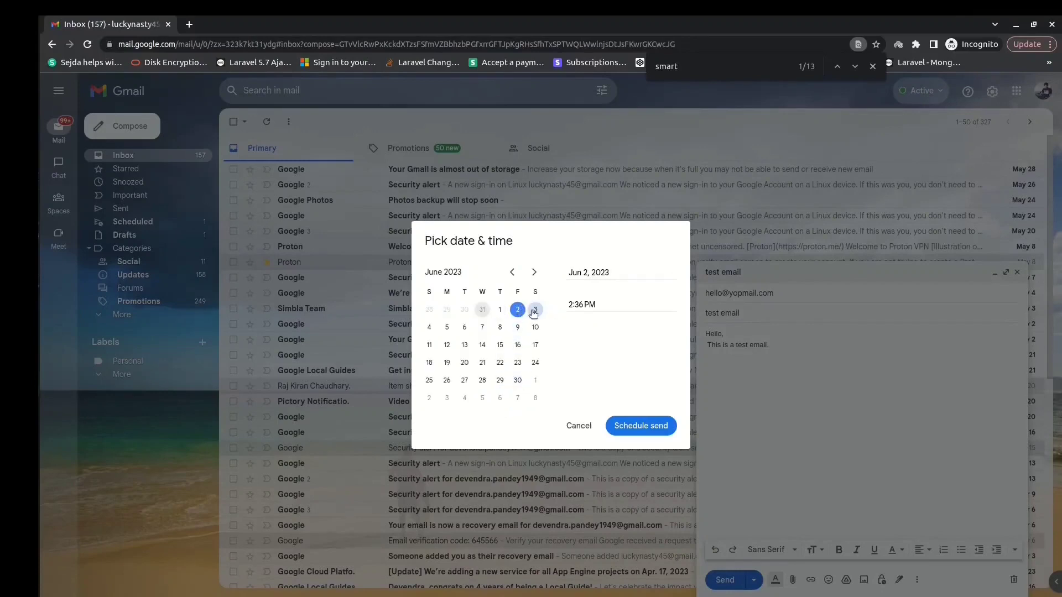
{"action": "left_click", "coordinate": [534, 311]}
{"action": "left_click", "coordinate": [517, 327]}
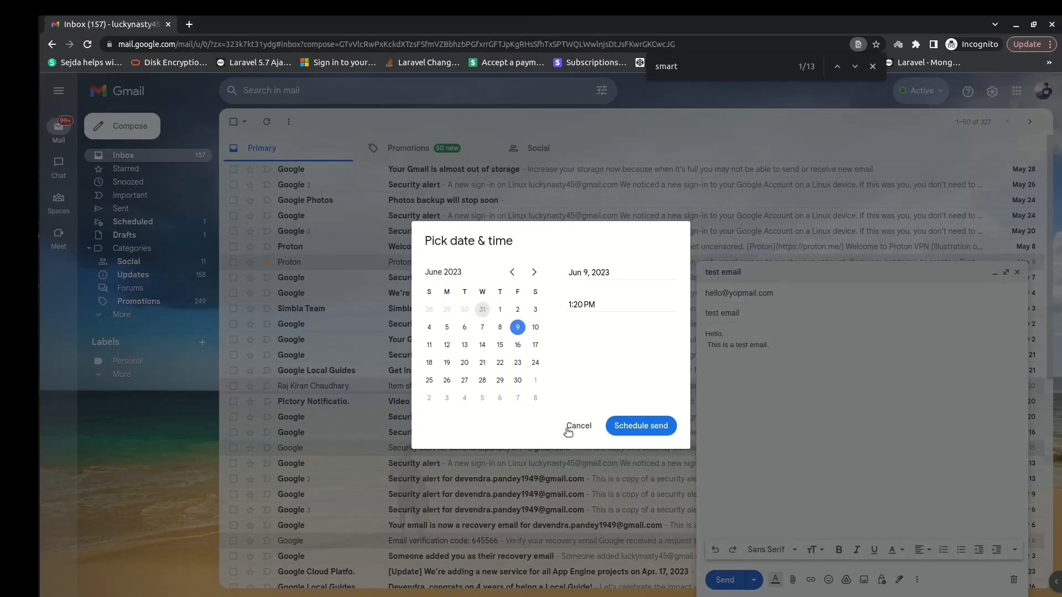
{"action": "left_click", "coordinate": [631, 426]}
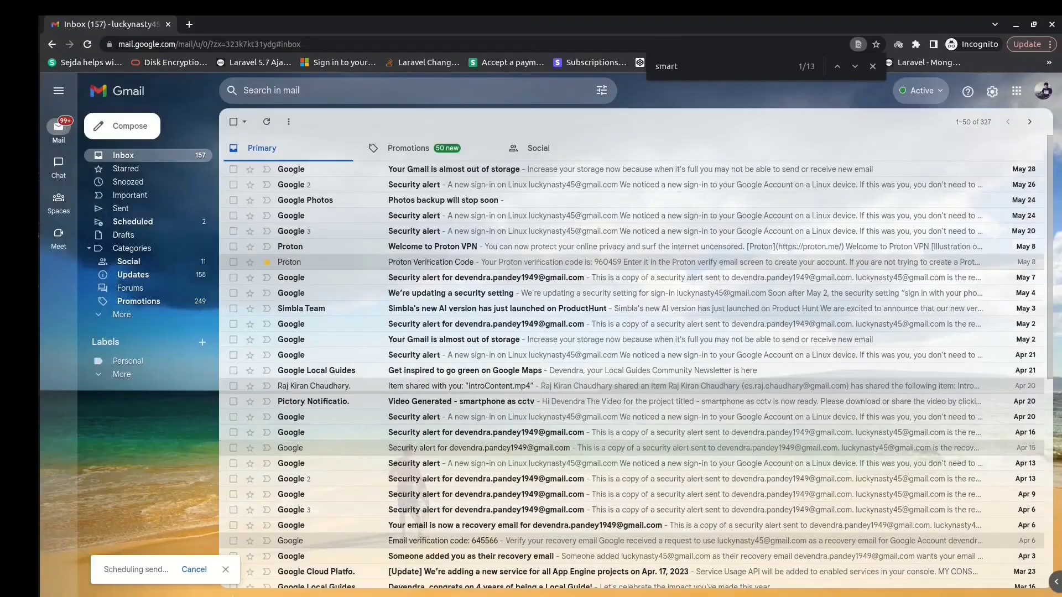
{"action": "left_click_drag", "start_coordinate": [101, 577], "coordinate": [252, 588]}
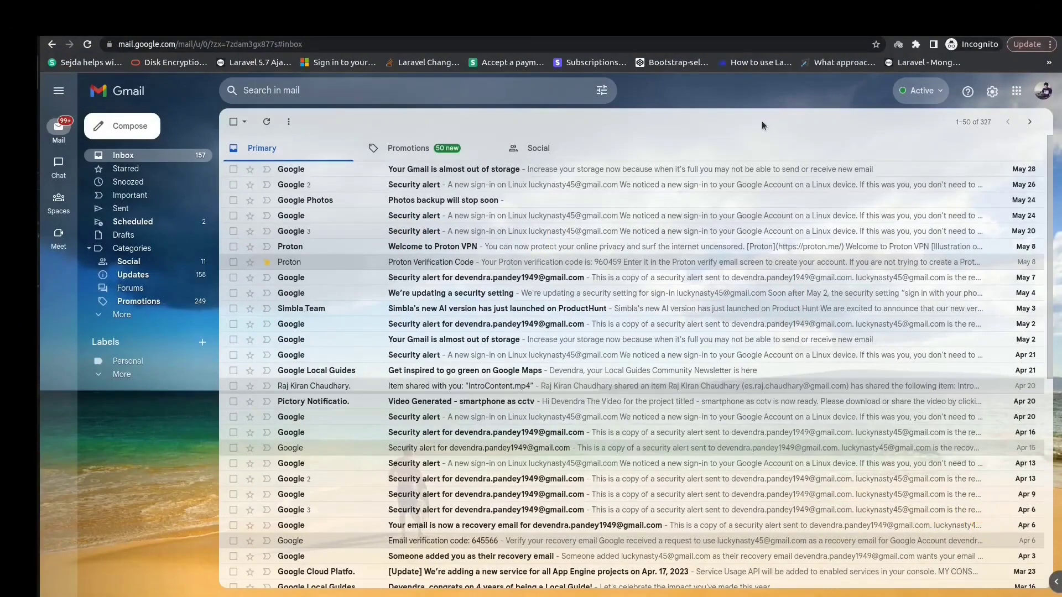
Step: Compose another email to the same recipient, subject 'test email', body 'this is a test email'
{"action": "left_click", "coordinate": [131, 130]}
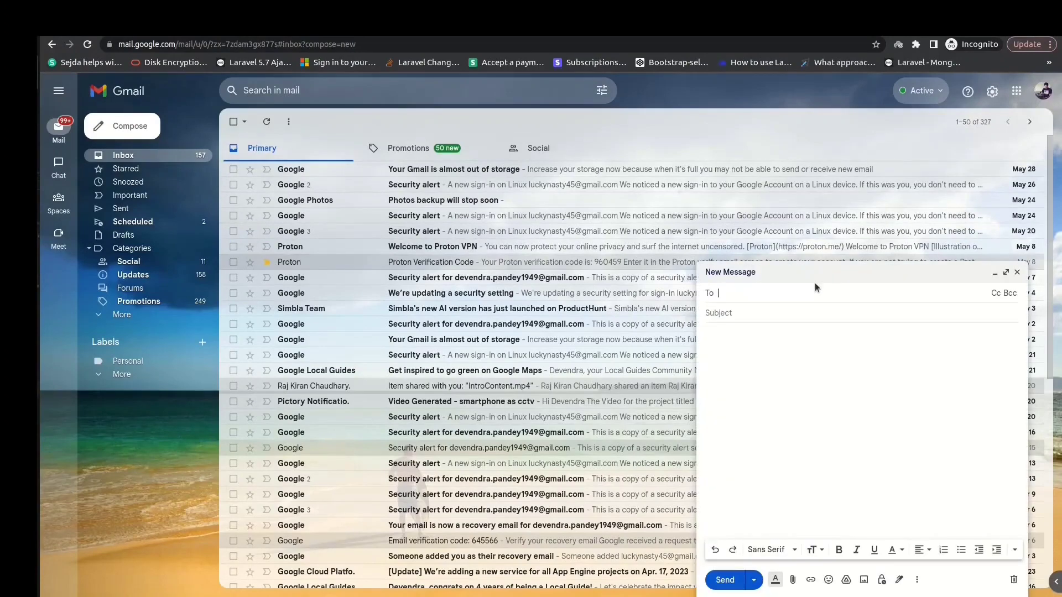
{"action": "key", "text": "Tab"}
{"action": "type", "text": "test emai"}
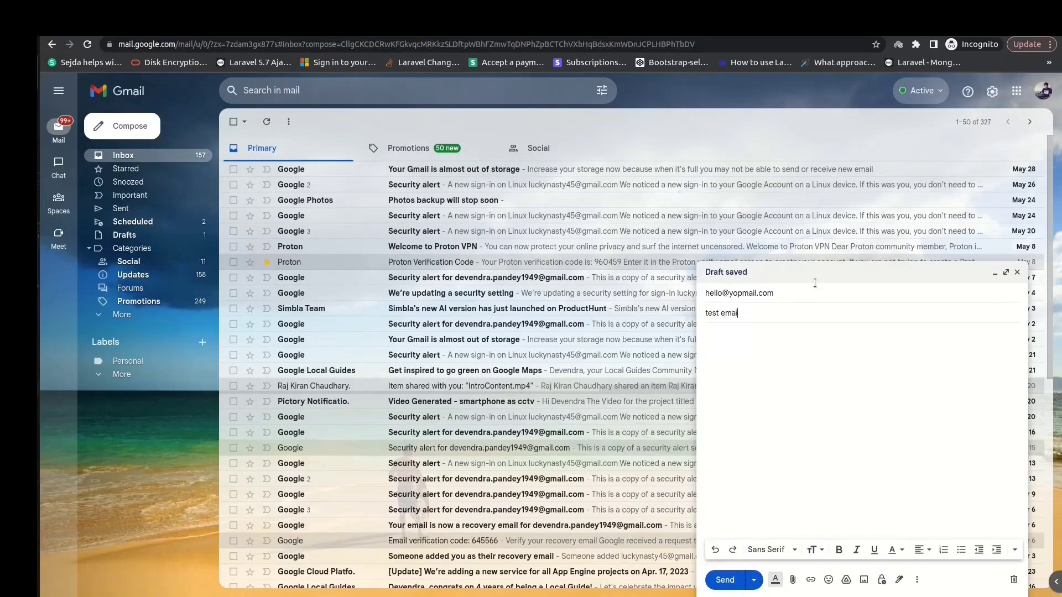
{"action": "type", "text": "l"}
{"action": "key", "text": "Tab"}
{"action": "type", "text": "this is a test email"}
Step: Send the email, undo the send, and minimize the reopened draft
{"action": "left_click", "coordinate": [724, 580]}
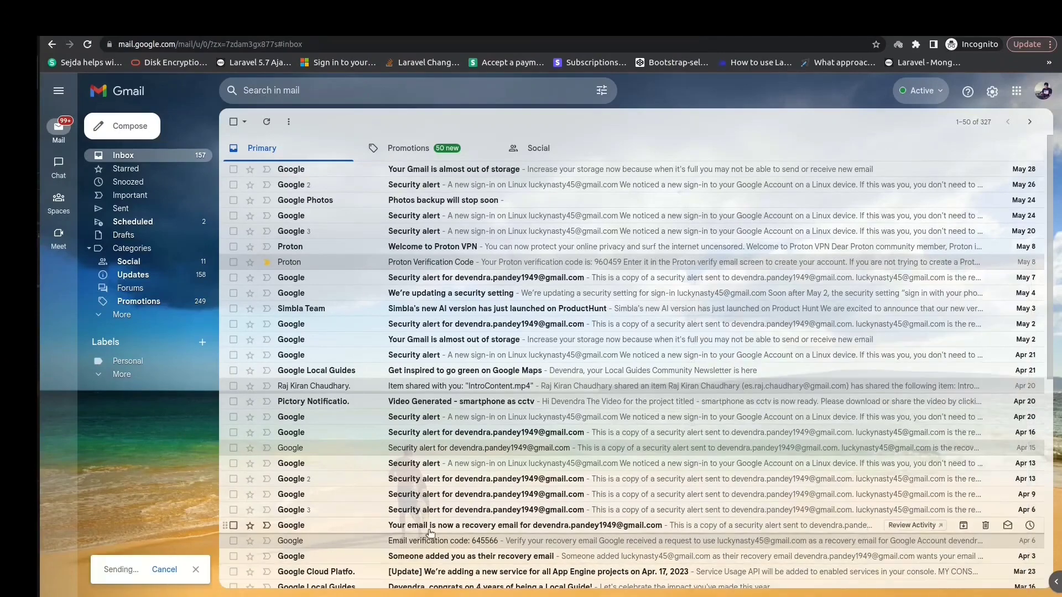
{"action": "left_click", "coordinate": [175, 570]}
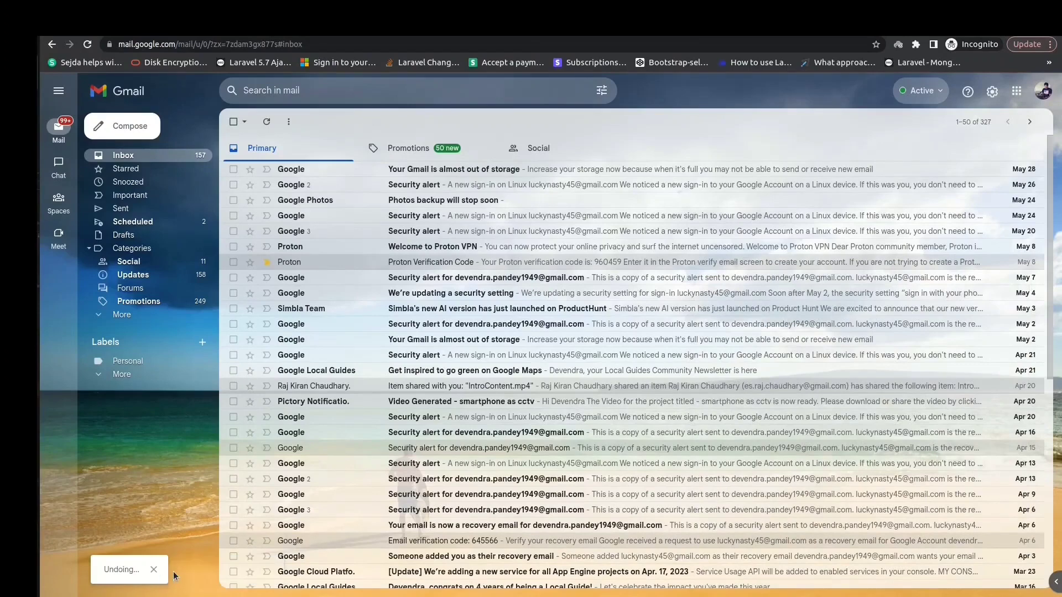
{"action": "left_click_drag", "start_coordinate": [102, 569], "coordinate": [168, 571]}
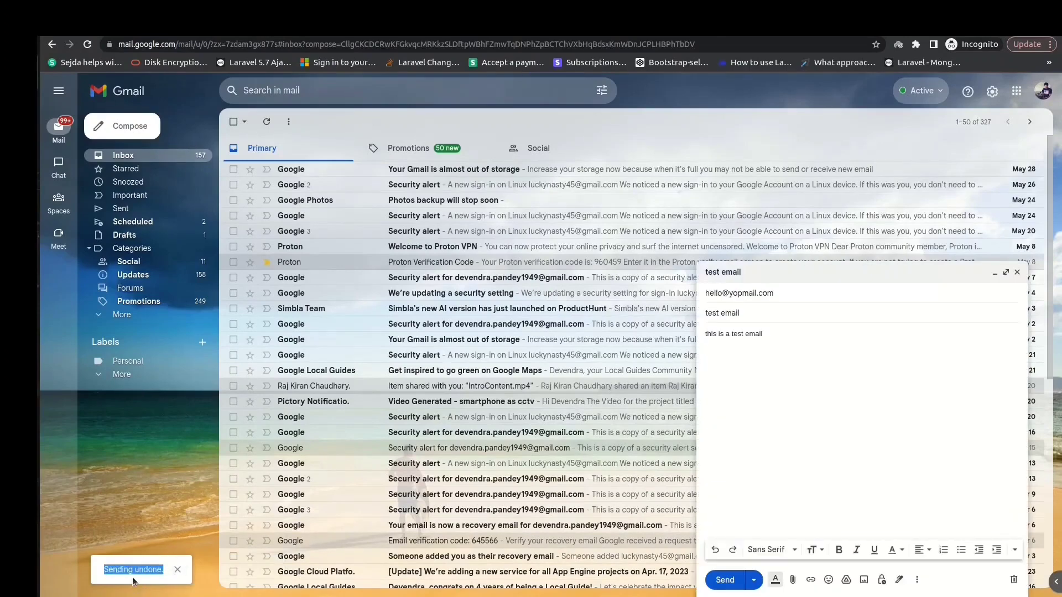
{"action": "left_click", "coordinate": [781, 339]}
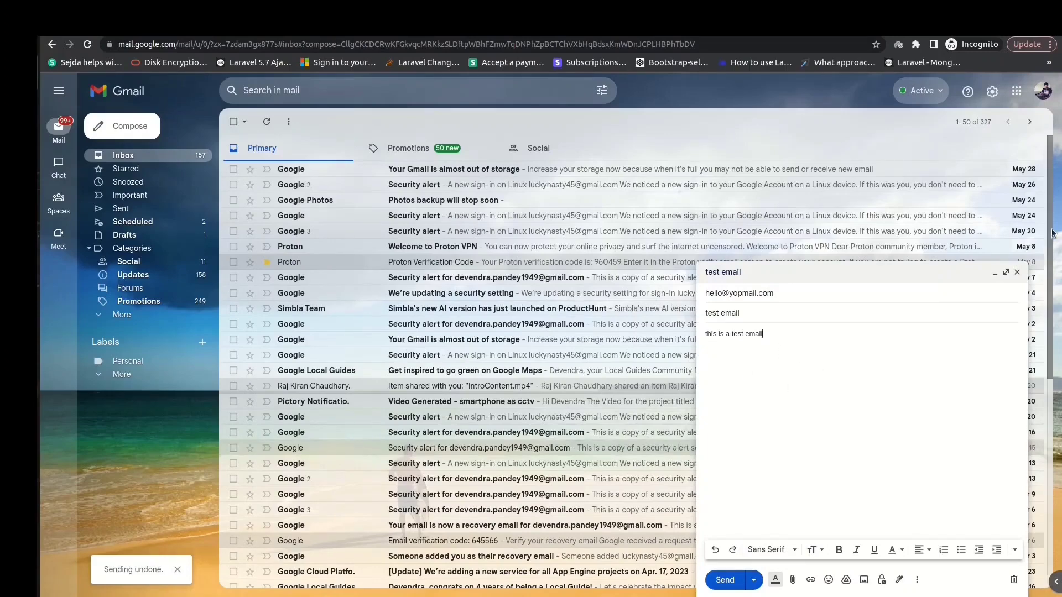
{"action": "left_click", "coordinate": [995, 273]}
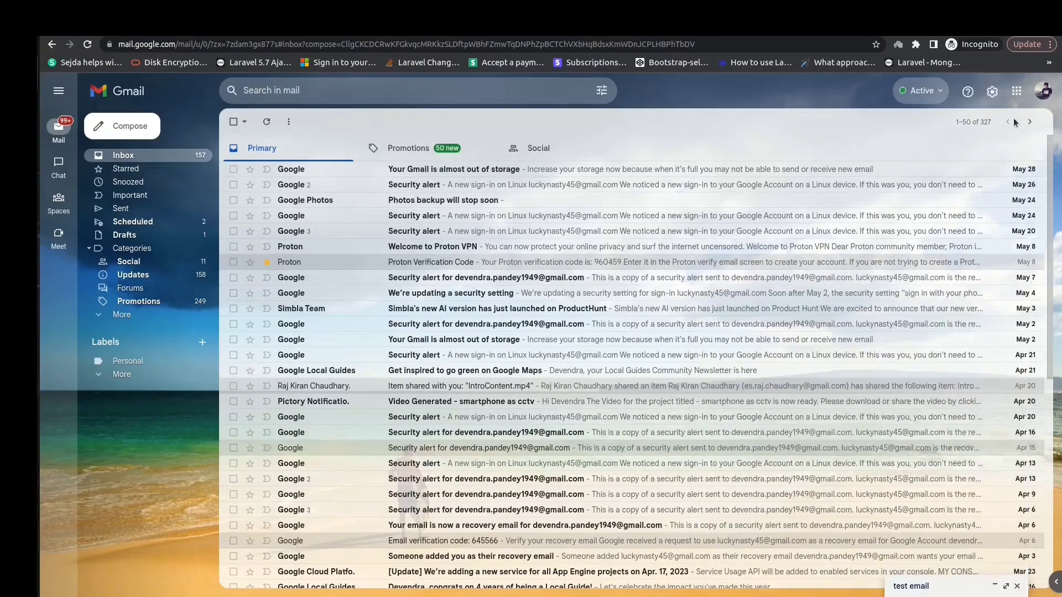
Step: In full settings, change the Undo Send cancellation period from 5 to 30 seconds and save
{"action": "left_click", "coordinate": [992, 92]}
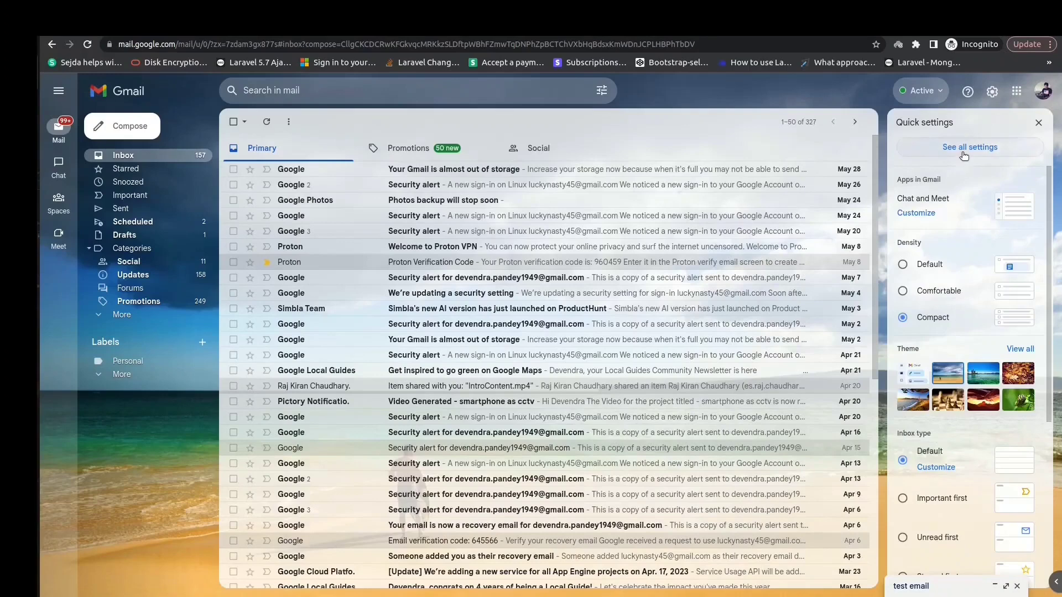
{"action": "left_click", "coordinate": [963, 154]}
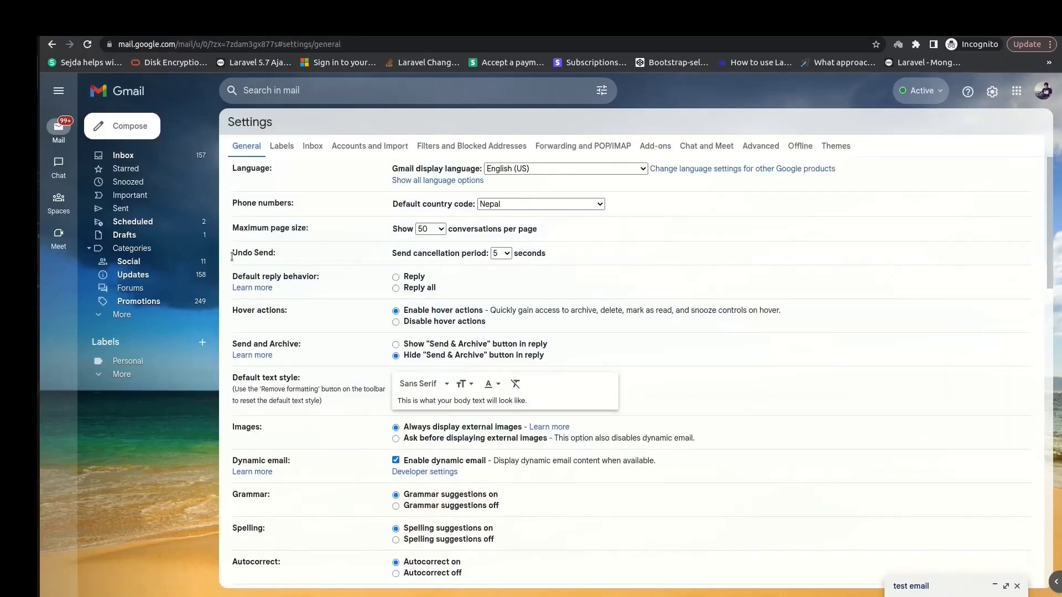
{"action": "left_click_drag", "start_coordinate": [237, 254], "coordinate": [276, 255]}
{"action": "left_click", "coordinate": [504, 254]}
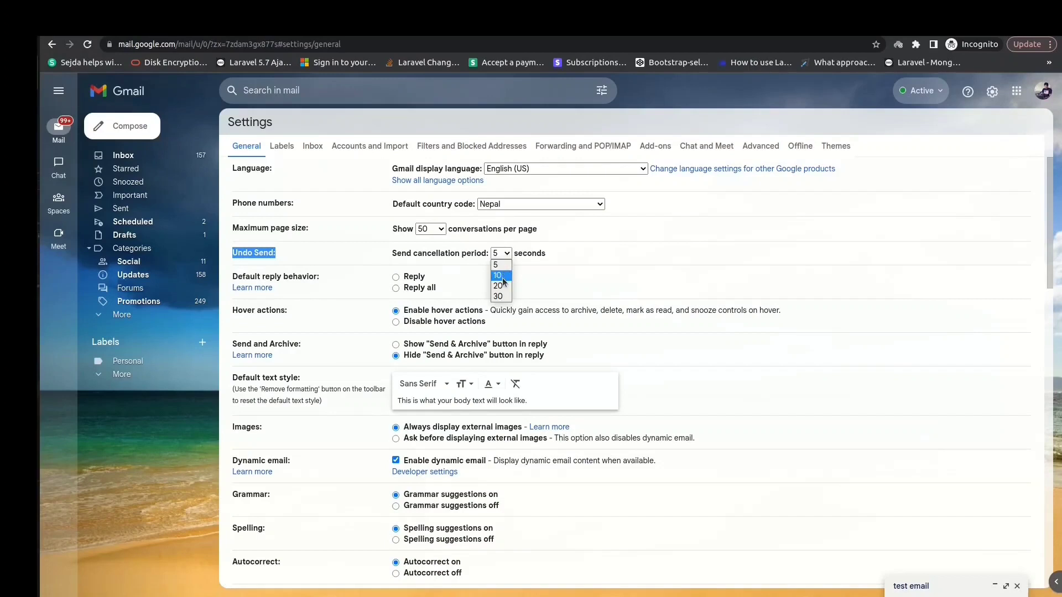
{"action": "left_click", "coordinate": [504, 297]}
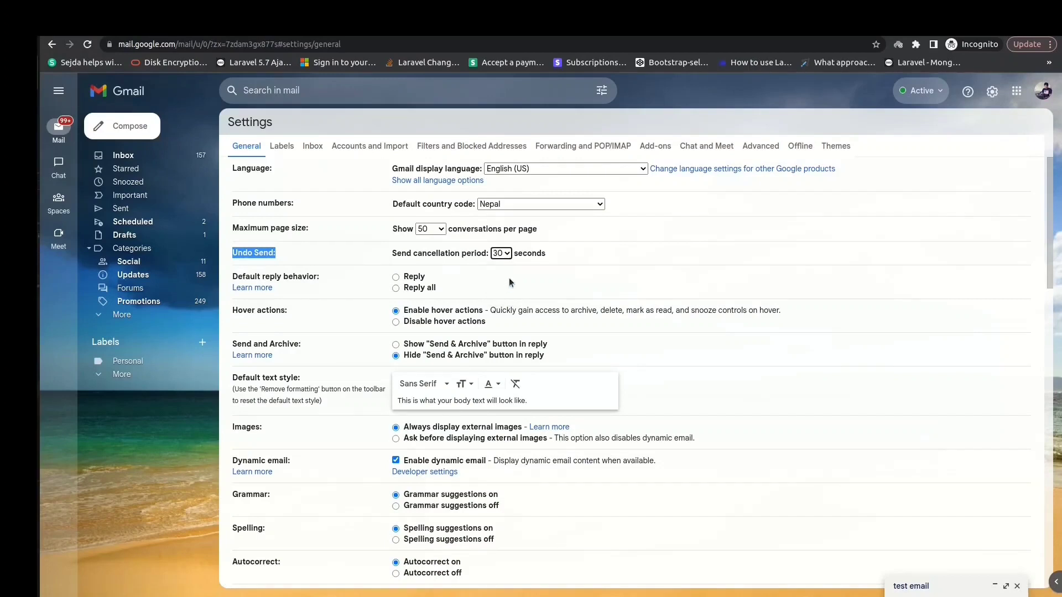
{"action": "left_click", "coordinate": [964, 258]}
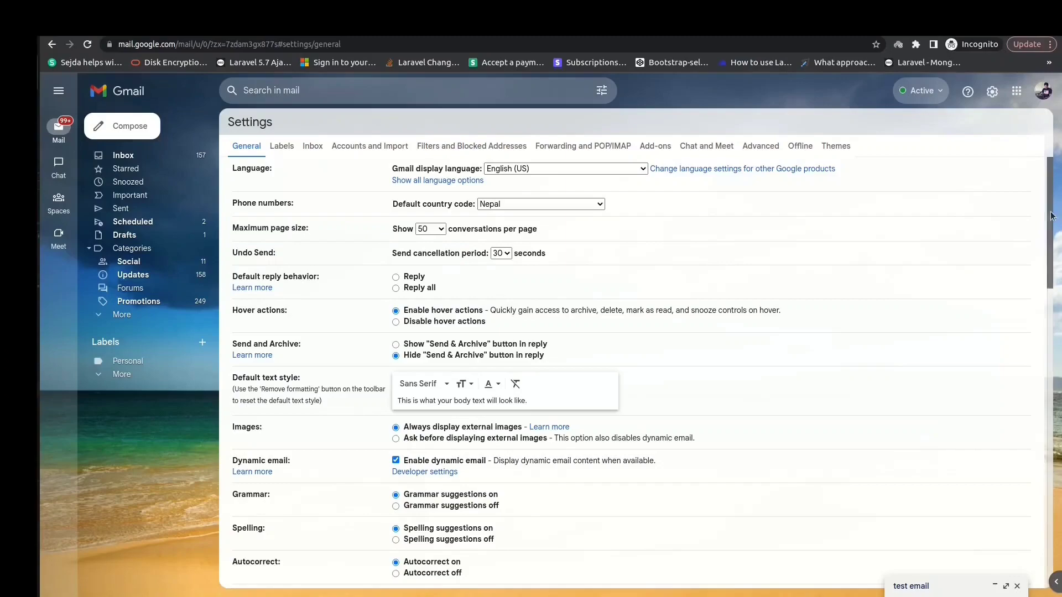
{"action": "left_click_drag", "start_coordinate": [1050, 231], "coordinate": [1050, 536]}
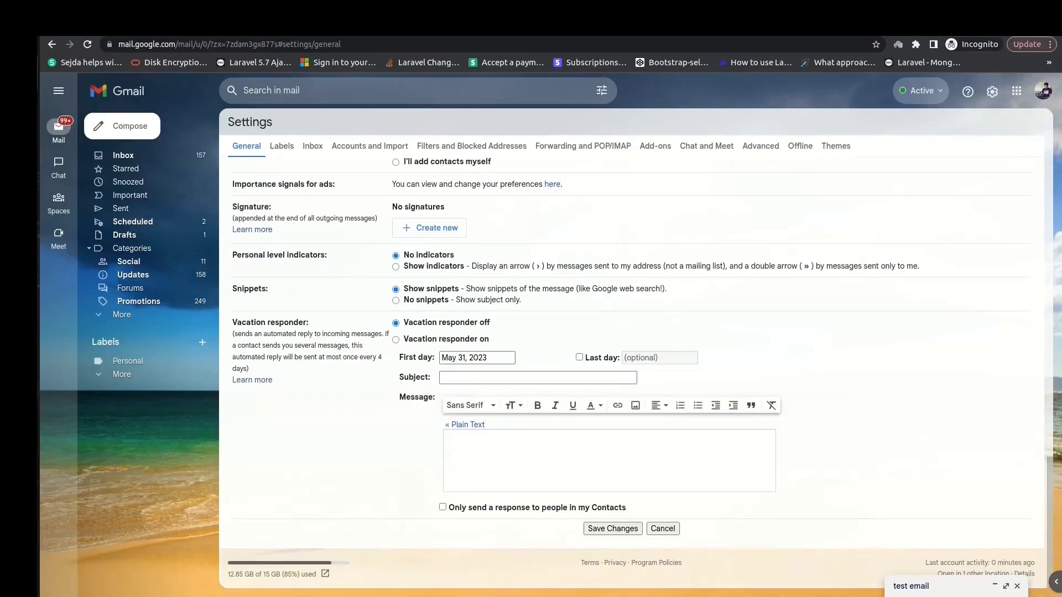
{"action": "left_click", "coordinate": [627, 532]}
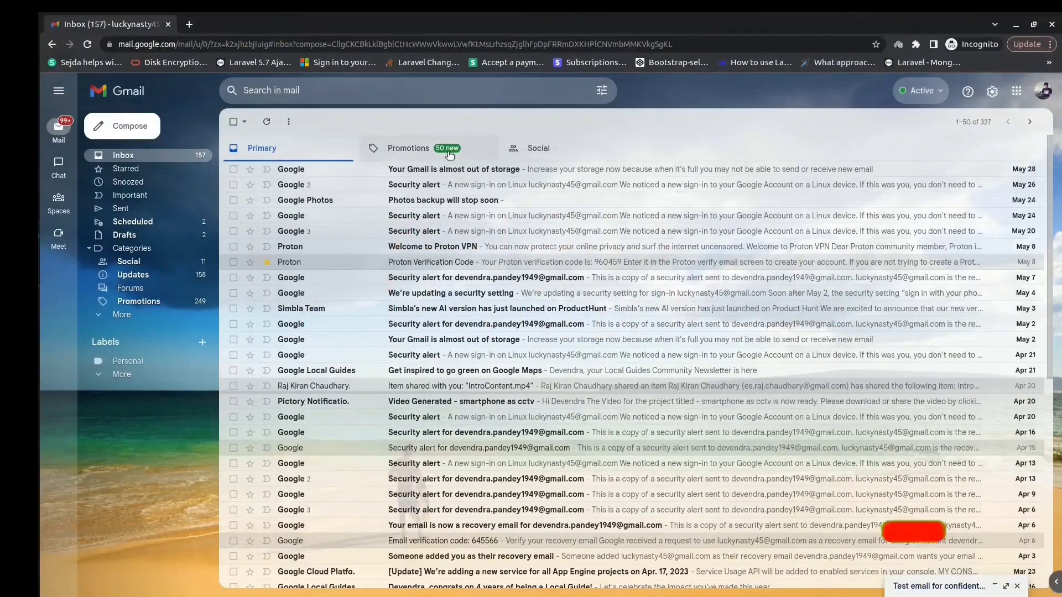
Step: Compose an email to a suggested contact, subject 'confidential mode test', body 'just a test email'
{"action": "left_click", "coordinate": [127, 126]}
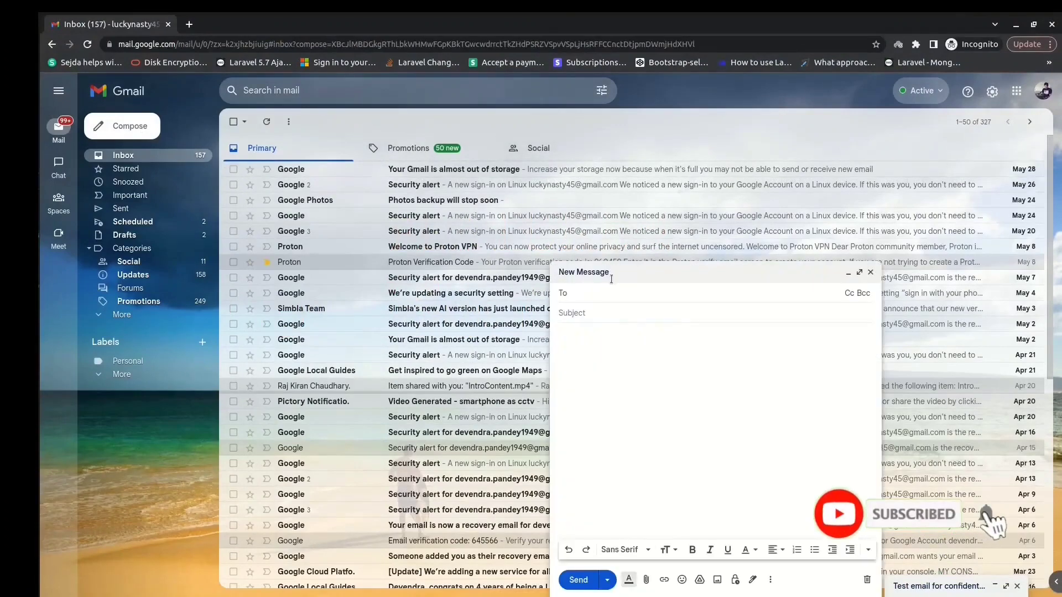
{"action": "type", "text": "luckyna"}
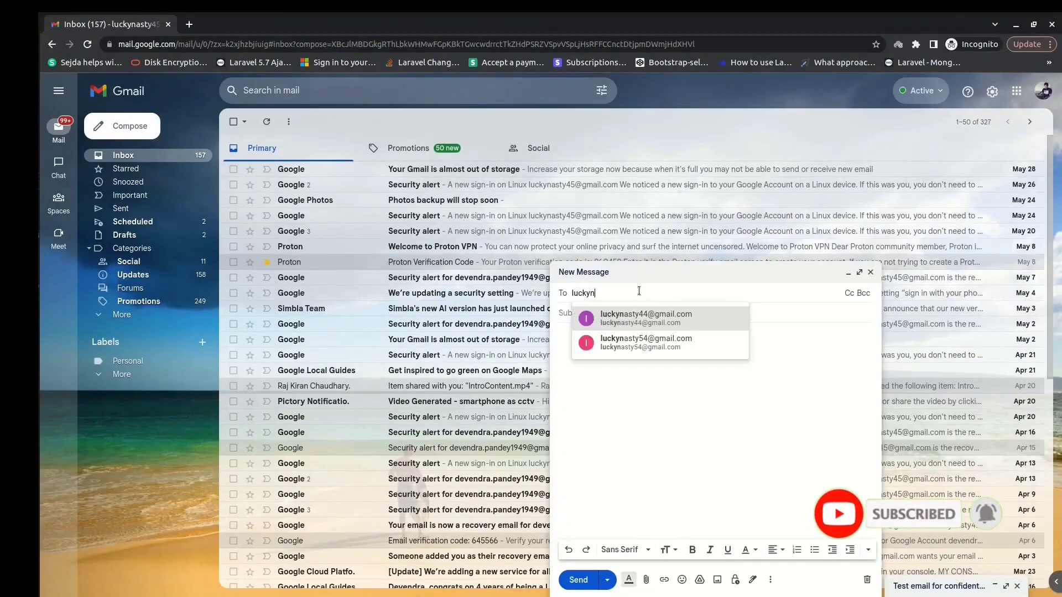
{"action": "left_click", "coordinate": [645, 317]}
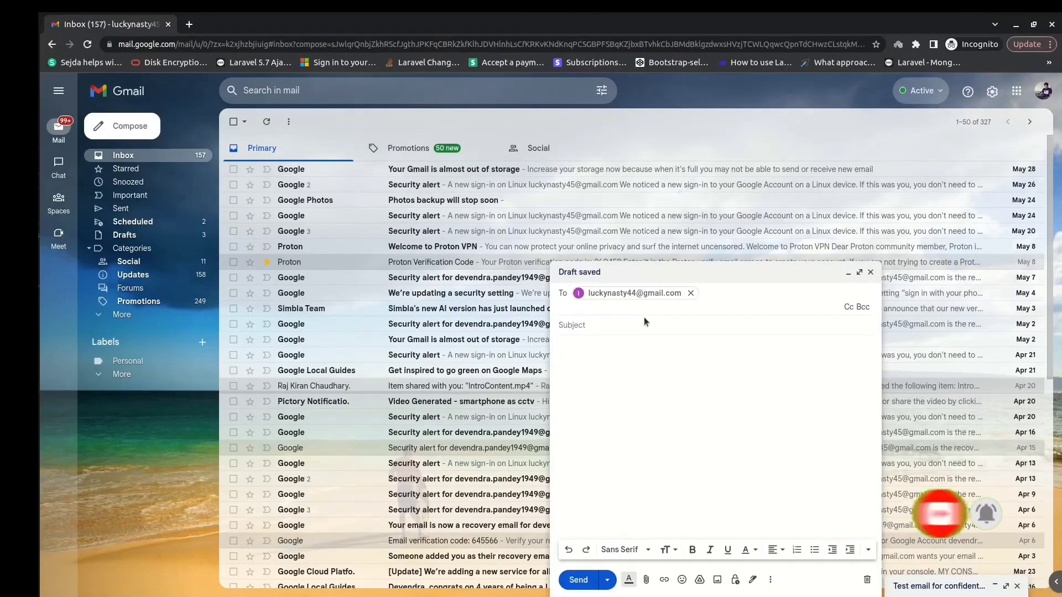
{"action": "type", "text": "confidential m"}
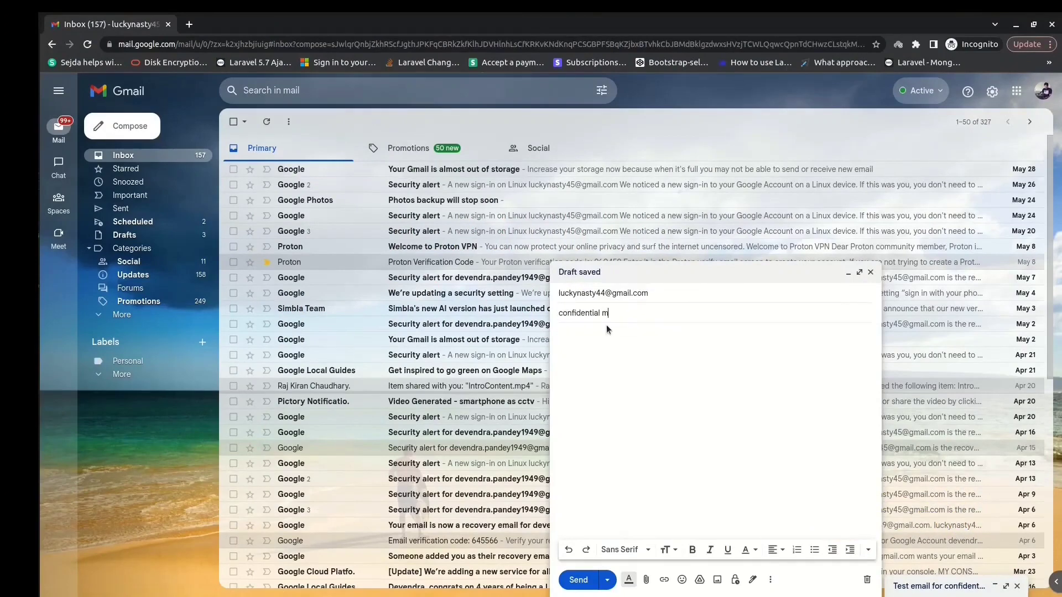
{"action": "type", "text": "ode test"}
{"action": "left_click", "coordinate": [635, 401]}
{"action": "type", "text": "just a test email"}
Step: Turn on confidential mode with a 1-day expiry and an SMS passcode required
{"action": "left_click", "coordinate": [736, 579]}
{"action": "left_click", "coordinate": [482, 330]}
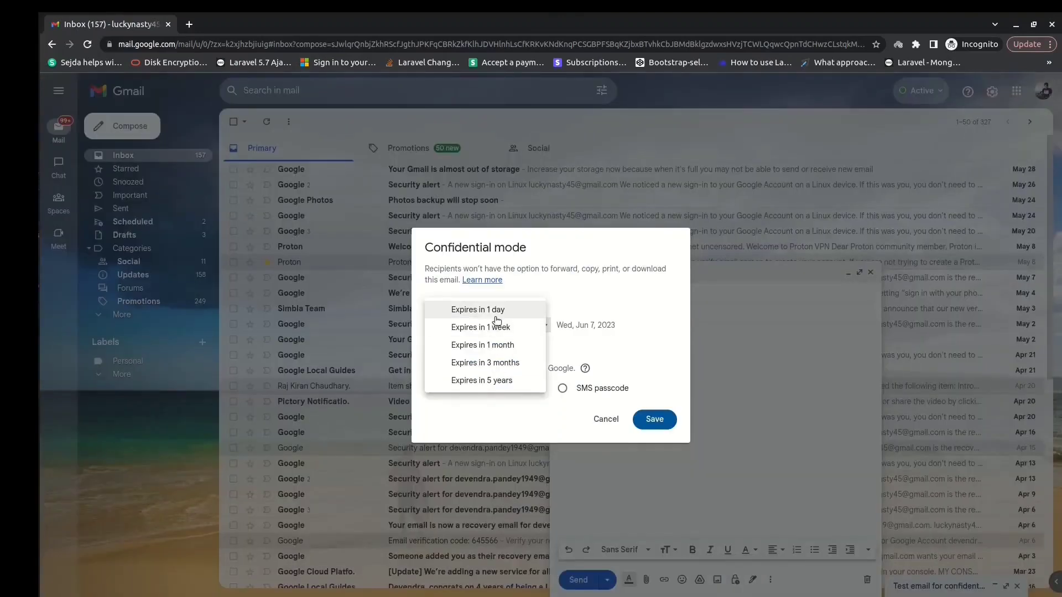
{"action": "left_click", "coordinate": [496, 311]}
{"action": "mouse_move", "coordinate": [424, 269]}
{"action": "left_mouse_down"}
{"action": "mouse_move", "coordinate": [671, 273]}
{"action": "mouse_move", "coordinate": [461, 282]}
{"action": "left_mouse_up"}
{"action": "left_click", "coordinate": [523, 287]}
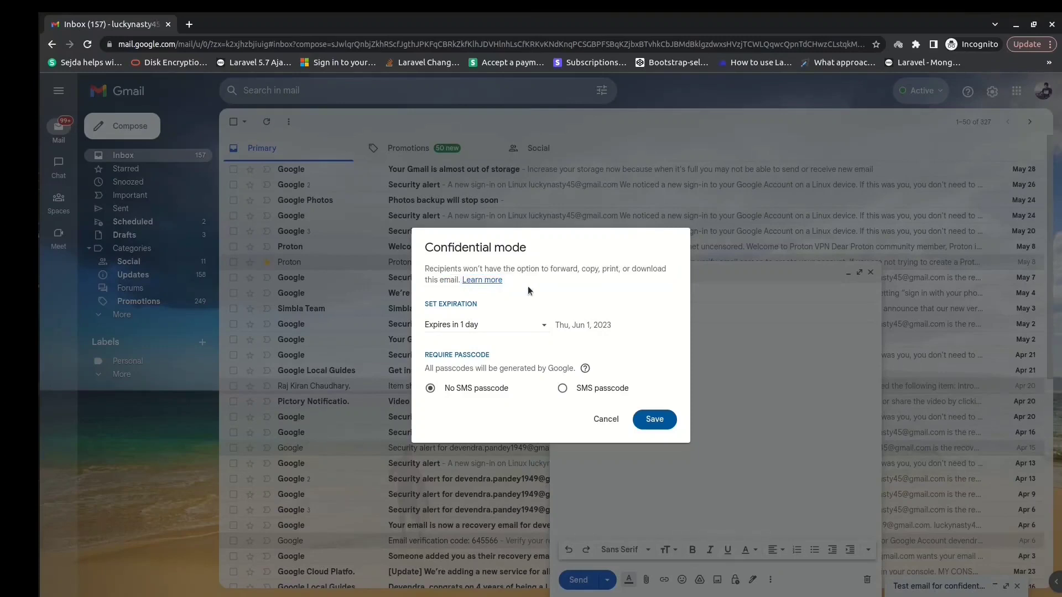
{"action": "left_click", "coordinate": [539, 324]}
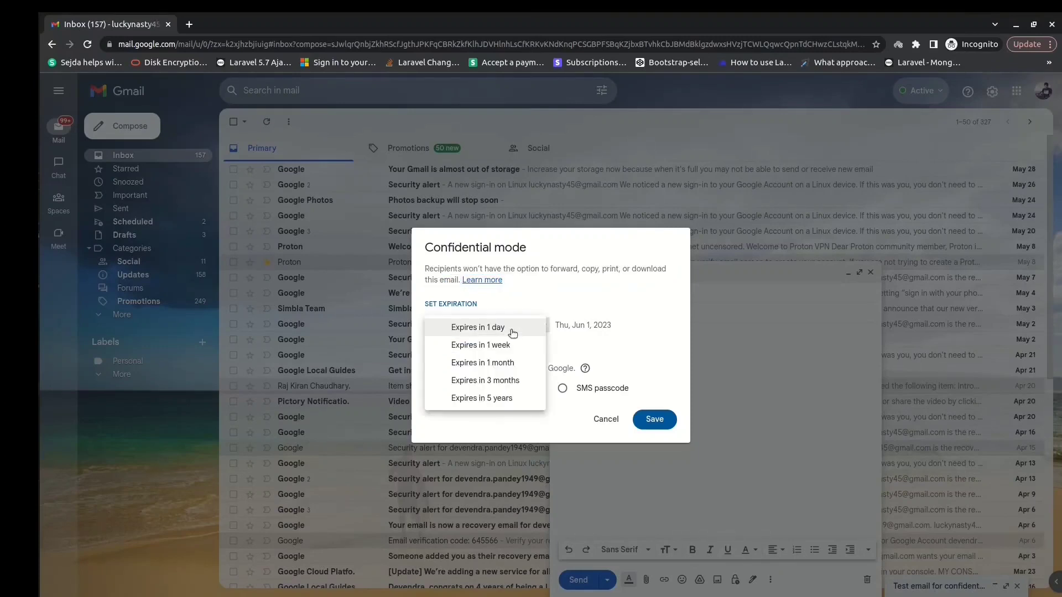
{"action": "left_click", "coordinate": [514, 307]}
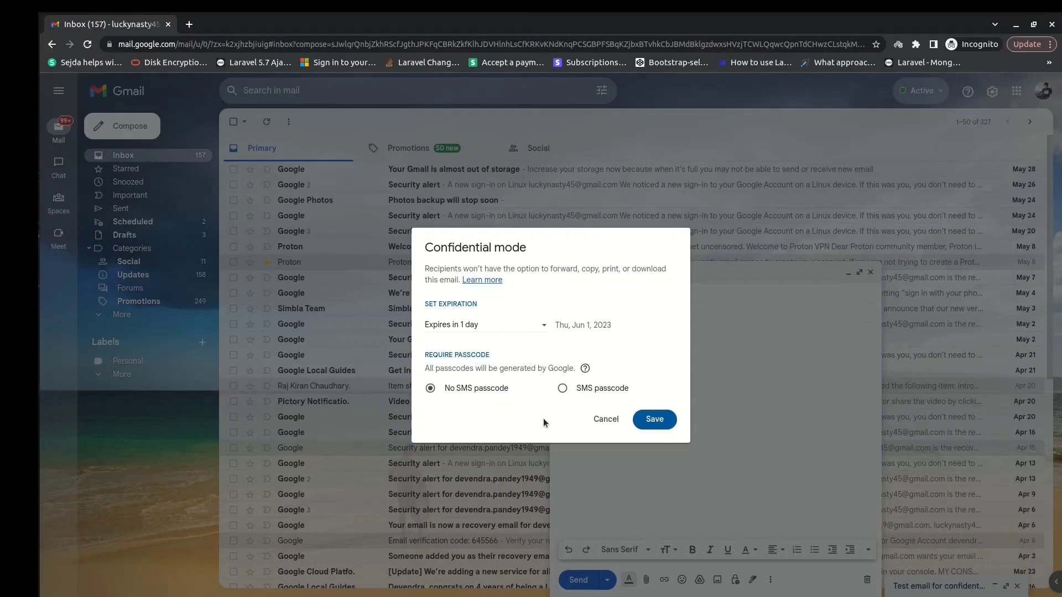
{"action": "left_click", "coordinate": [564, 391]}
{"action": "left_click", "coordinate": [648, 419]}
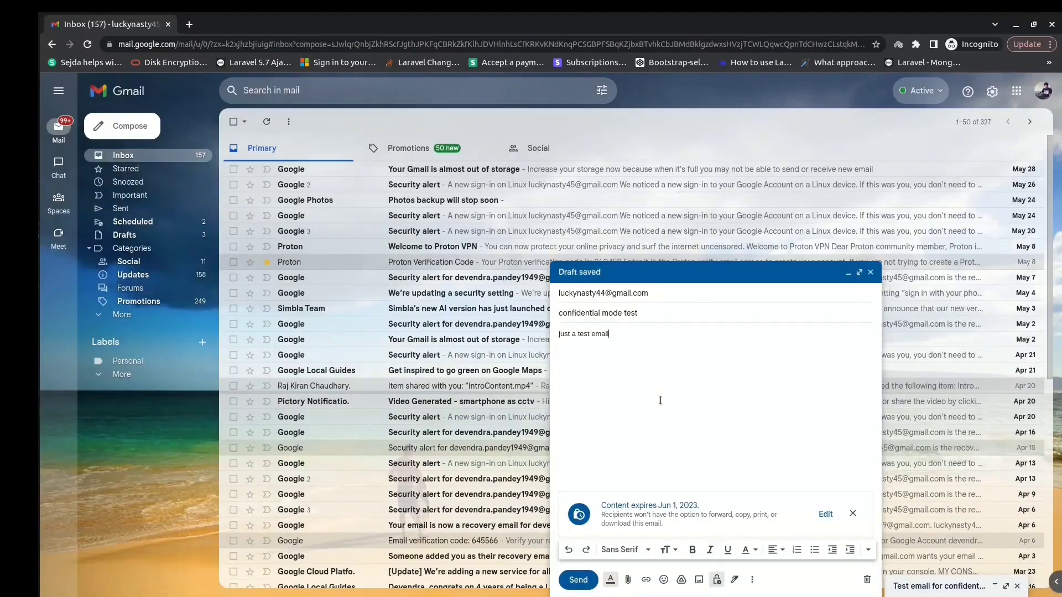
Step: Change confidential mode to a 1-week expiry with no SMS passcode, then send the email
{"action": "left_click", "coordinate": [582, 580]}
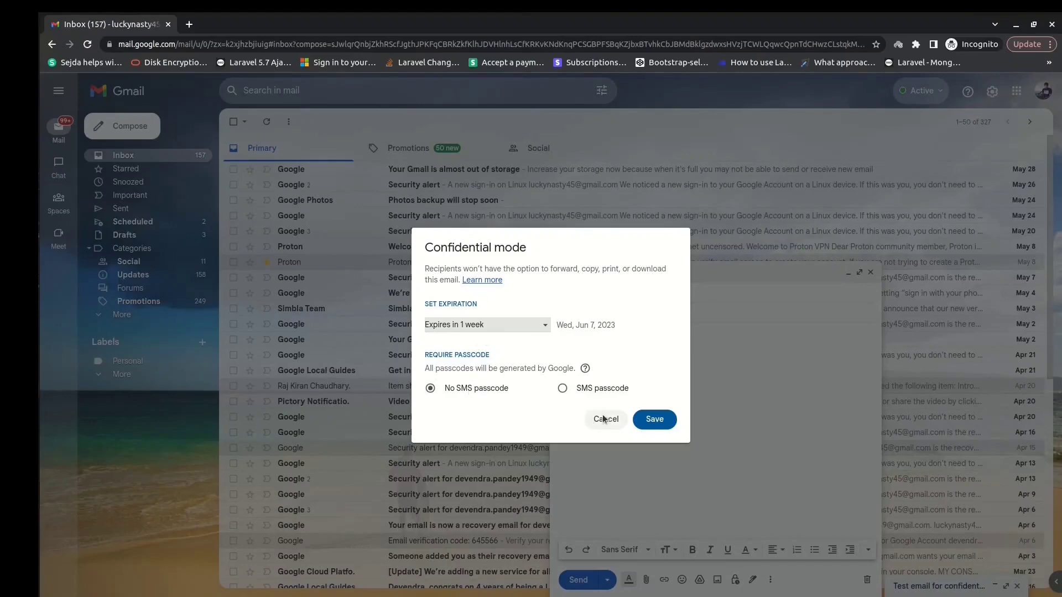
{"action": "left_click", "coordinate": [649, 419]}
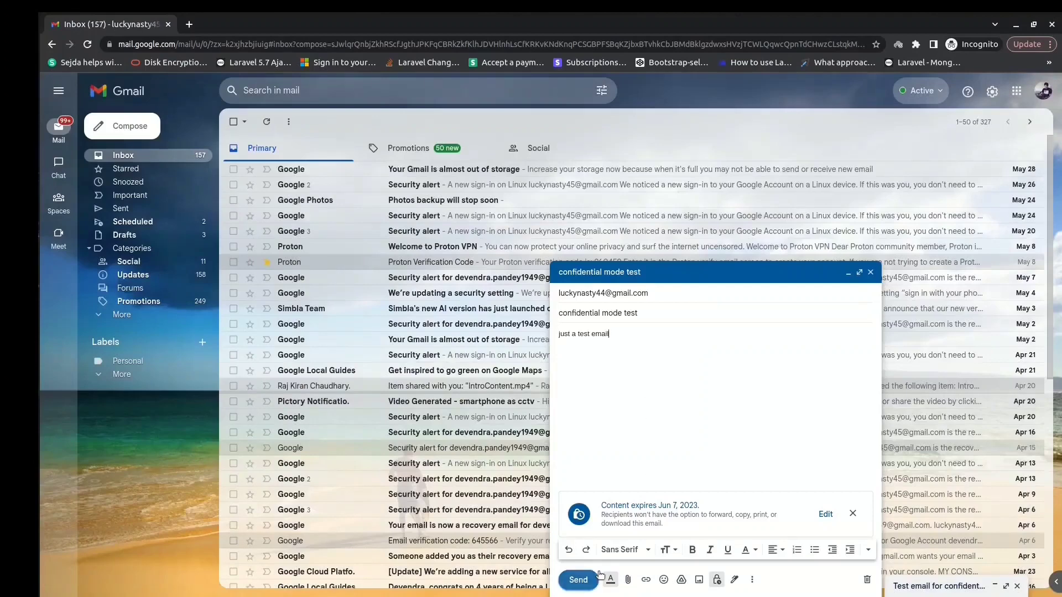
{"action": "left_click", "coordinate": [578, 579]}
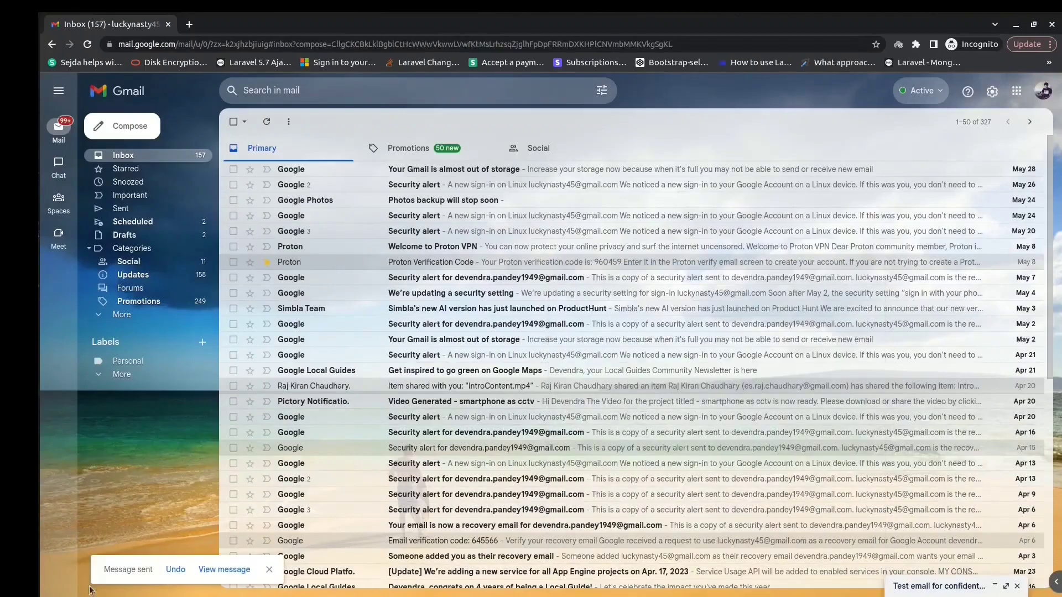
Step: Open Quick settings from the gear icon and go to See all settings
{"action": "left_click_drag", "start_coordinate": [106, 571], "coordinate": [158, 576]}
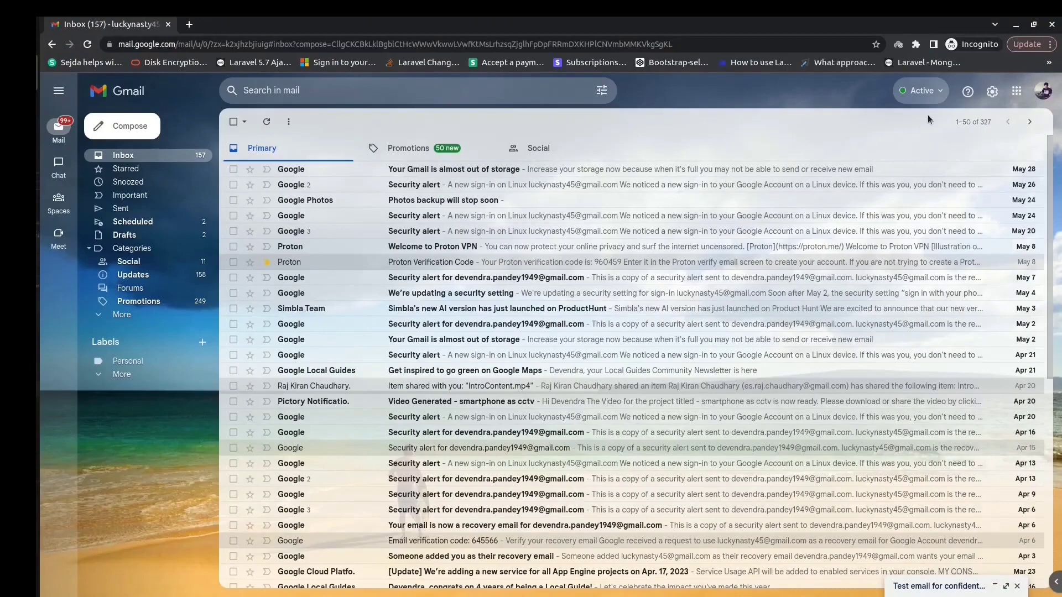
{"action": "left_click", "coordinate": [992, 92]}
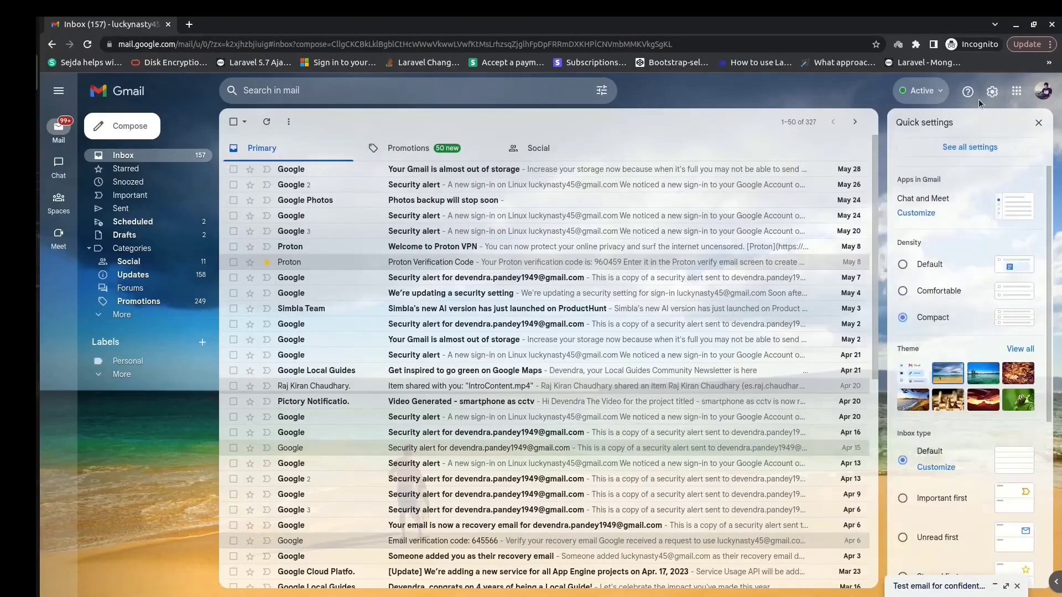
{"action": "left_click", "coordinate": [966, 147]}
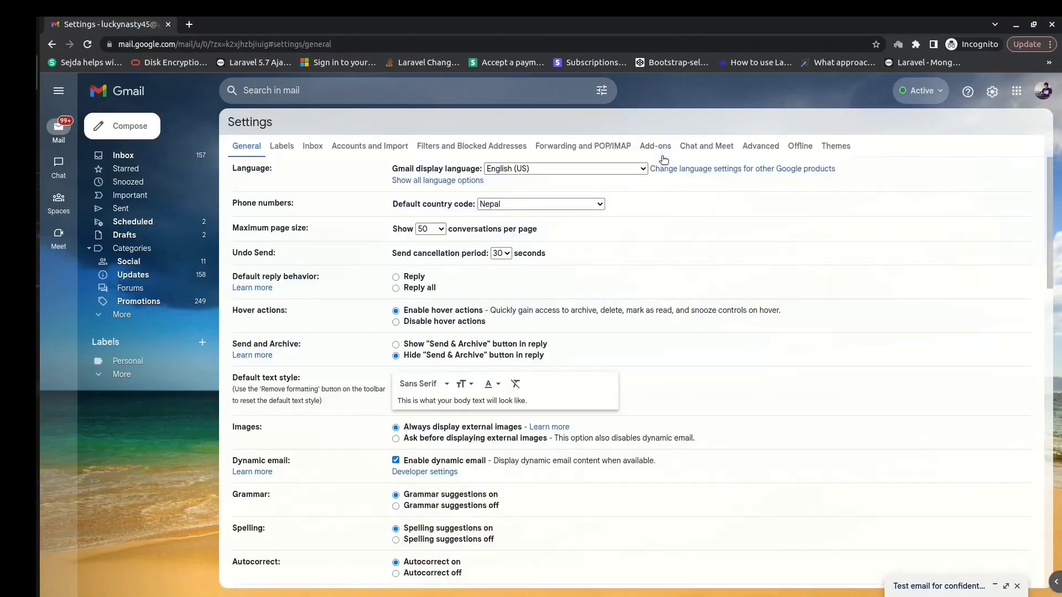
Step: Find the vacation option, switch the responder on, and set its first day to May 31, 2023
{"action": "key", "text": "ctrl+f"}
{"action": "type", "text": "vac"}
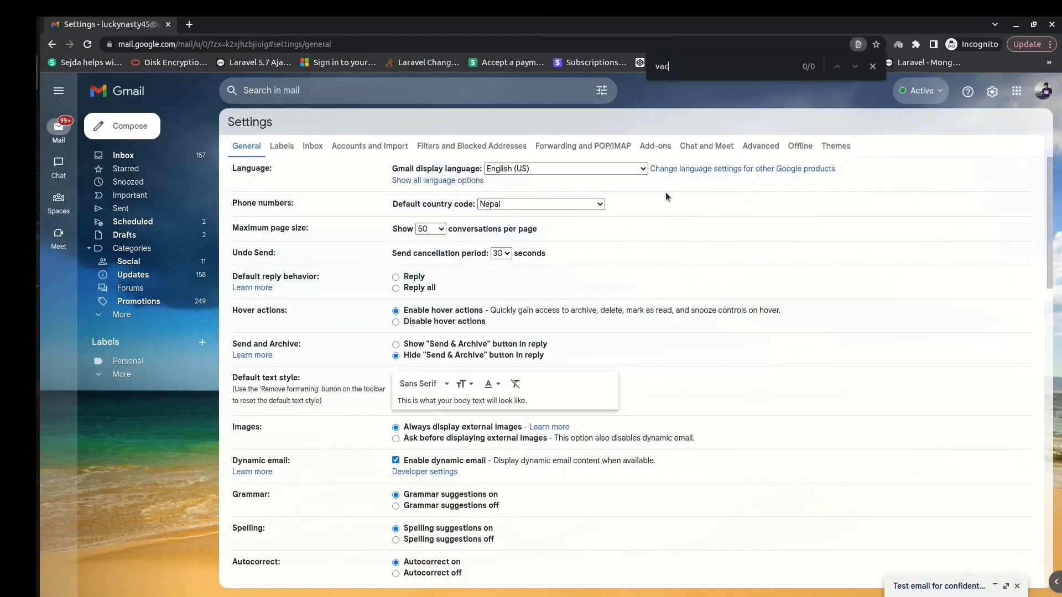
{"action": "type", "text": "ation"}
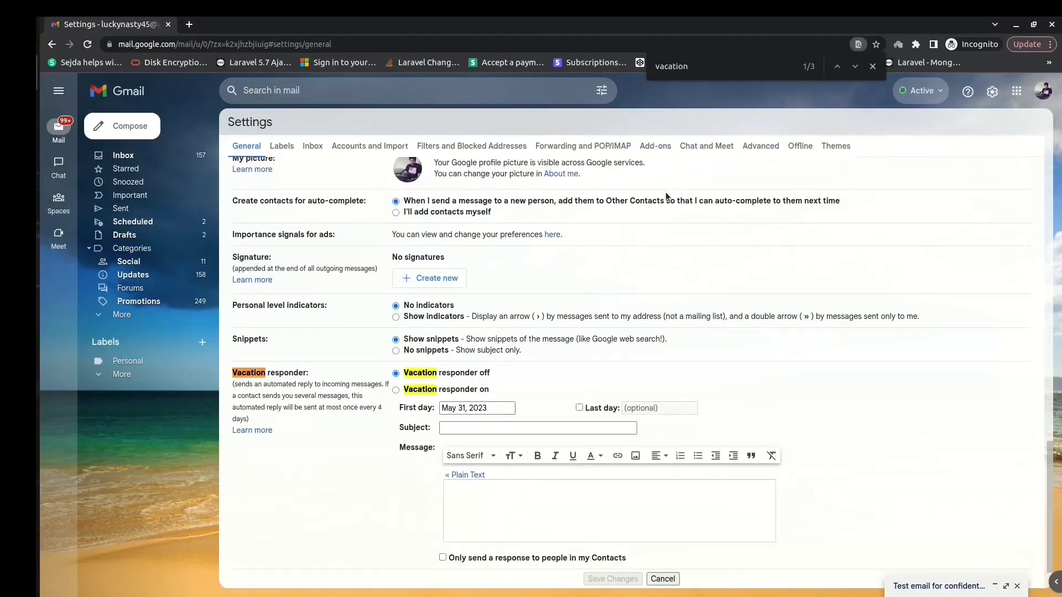
{"action": "left_click", "coordinate": [416, 390]}
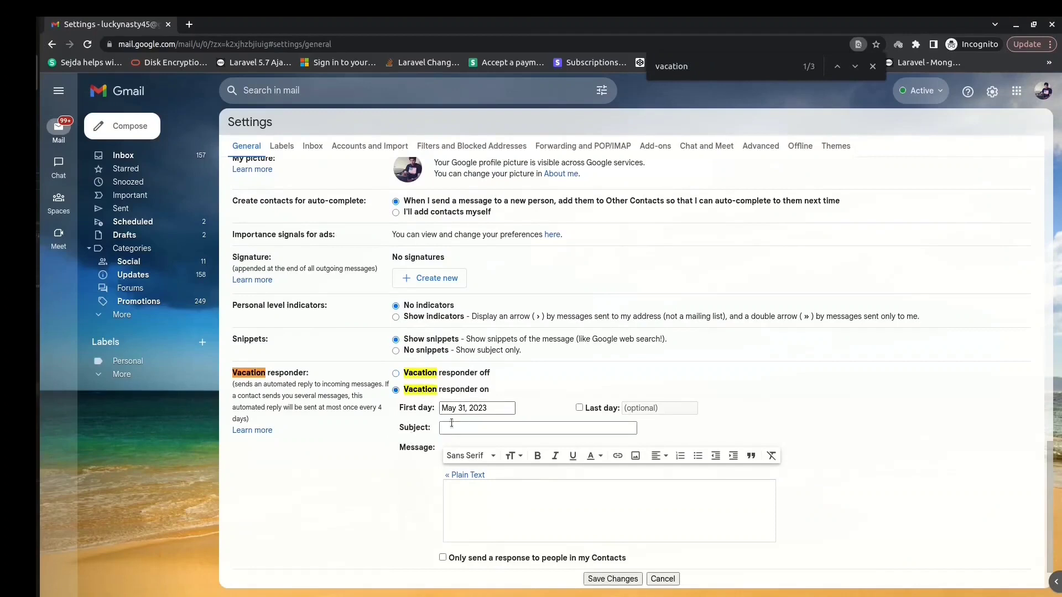
{"action": "left_click", "coordinate": [493, 409]}
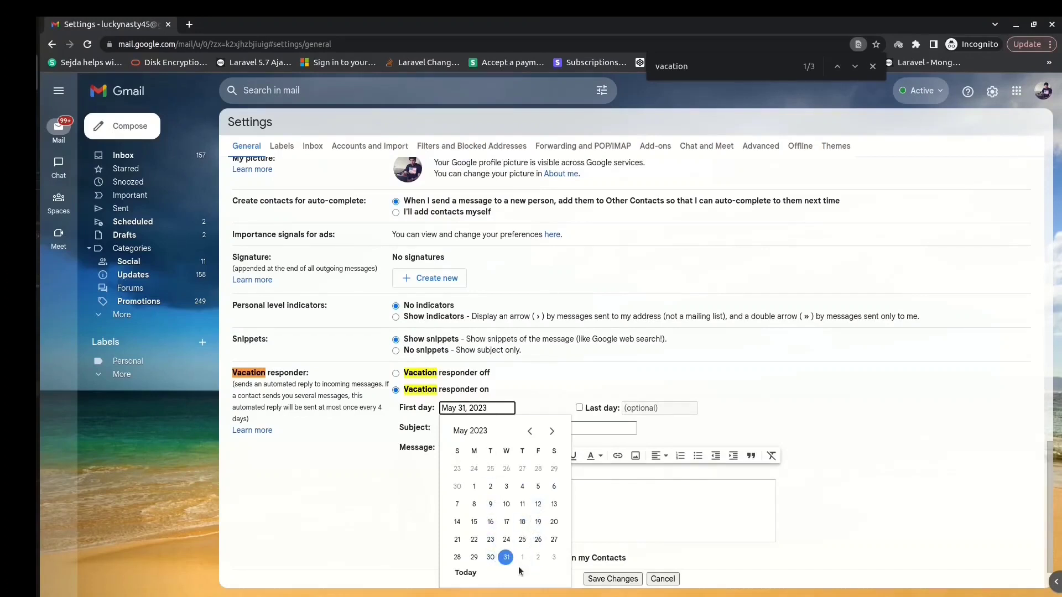
{"action": "left_click", "coordinate": [741, 527]}
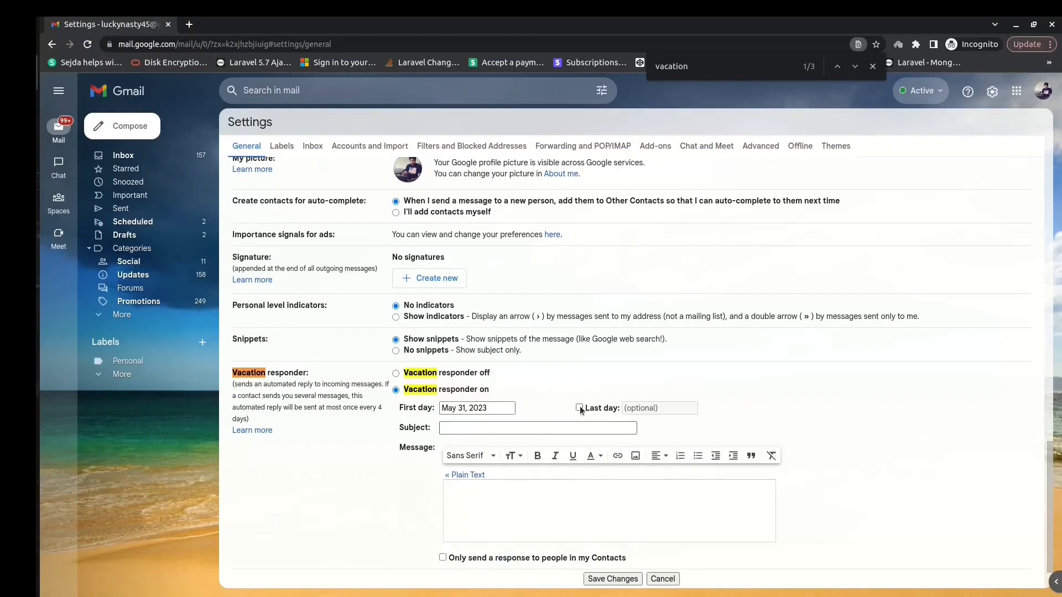
{"action": "left_click", "coordinate": [586, 427]}
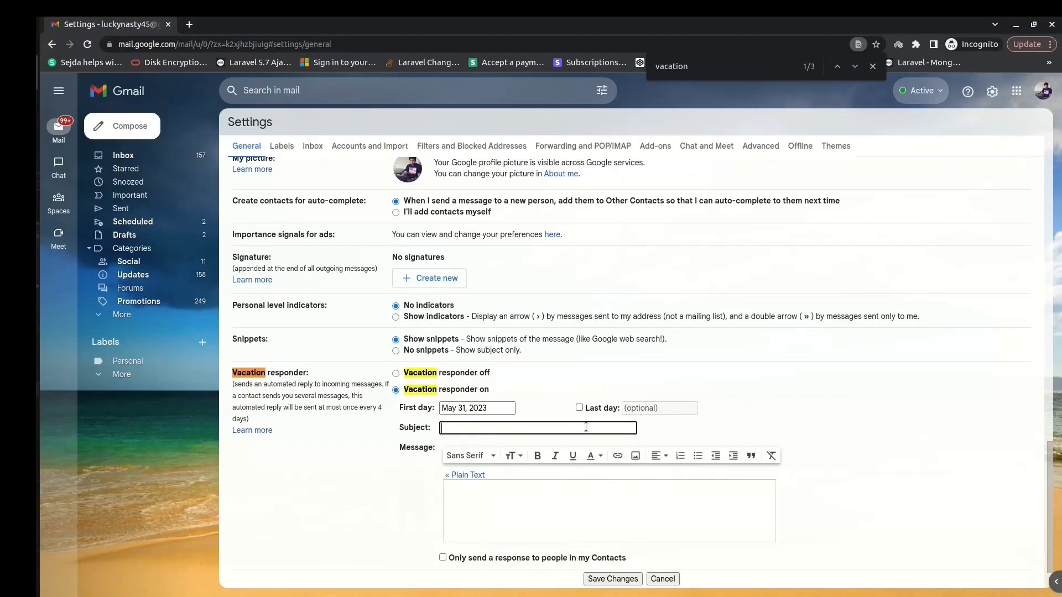
Step: Replace the subject 'Unavailable due to illness' with 'On a vacation'
{"action": "type", "text": "Unavailable due to illness"}
{"action": "key", "text": "BackSpace"}
{"action": "key", "text": "BackSpace"}
{"action": "key", "text": "BackSpace"}
{"action": "key", "text": "BackSpace"}
{"action": "key", "text": "BackSpace"}
{"action": "key", "text": "BackSpace"}
{"action": "key", "text": "BackSpace"}
{"action": "key", "text": "BackSpace"}
{"action": "key", "text": "BackSpace"}
{"action": "key", "text": "BackSpace"}
{"action": "key", "text": "BackSpace"}
{"action": "key", "text": "BackSpace"}
{"action": "key", "text": "BackSpace"}
{"action": "key", "text": "BackSpace"}
{"action": "key", "text": "BackSpace"}
{"action": "key", "text": "BackSpace"}
{"action": "key", "text": "BackSpace"}
{"action": "key", "text": "BackSpace"}
{"action": "key", "text": "BackSpace"}
{"action": "key", "text": "BackSpace"}
{"action": "key", "text": "BackSpace"}
{"action": "key", "text": "BackSpace"}
{"action": "key", "text": "BackSpace"}
{"action": "key", "text": "BackSpace"}
{"action": "type", "text": "On a vacation"}
Step: Write the 10-day leave message with an emergency phone number, leaving Contacts-only off
{"action": "left_click", "coordinate": [543, 510]}
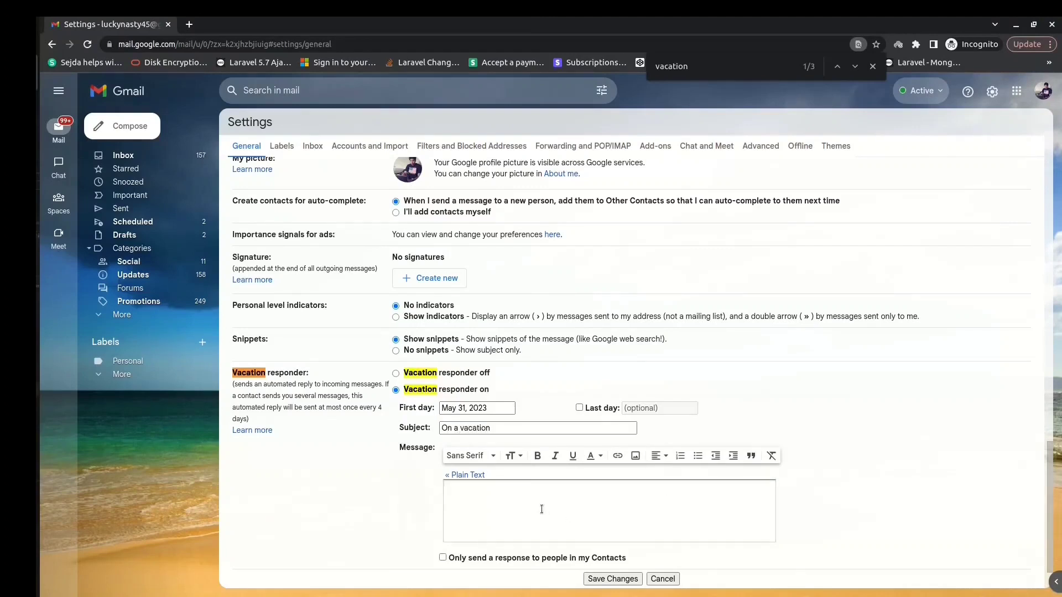
{"action": "type", "text": "hi, i am unavaila"}
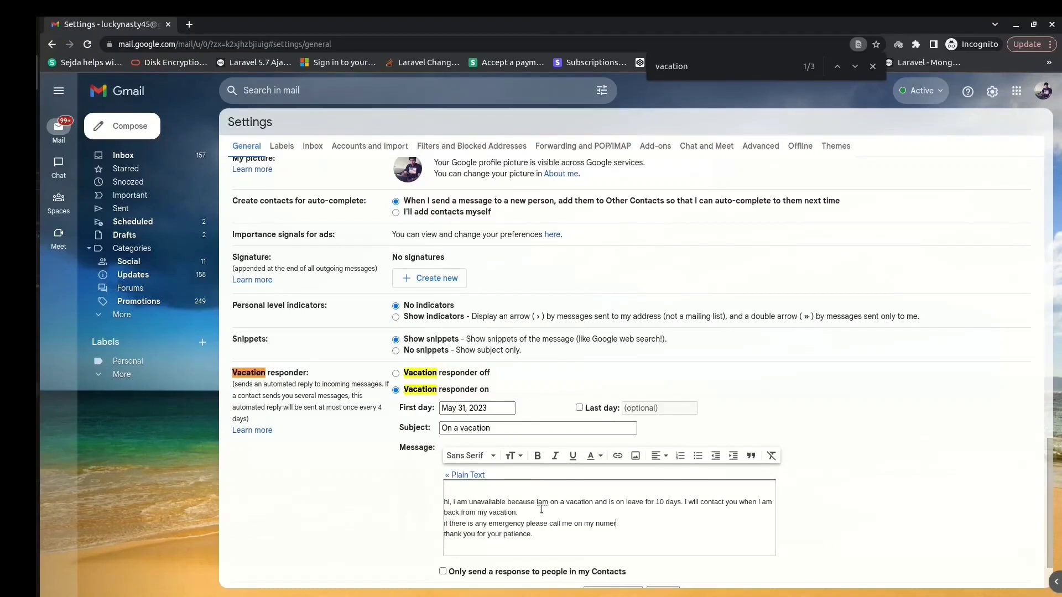
{"action": "key", "text": "BackSpace"}
{"action": "type", "text": "er : 6788798"}
{"action": "scroll", "coordinate": [864, 448], "scroll_direction": "down", "scroll_amount": 2}
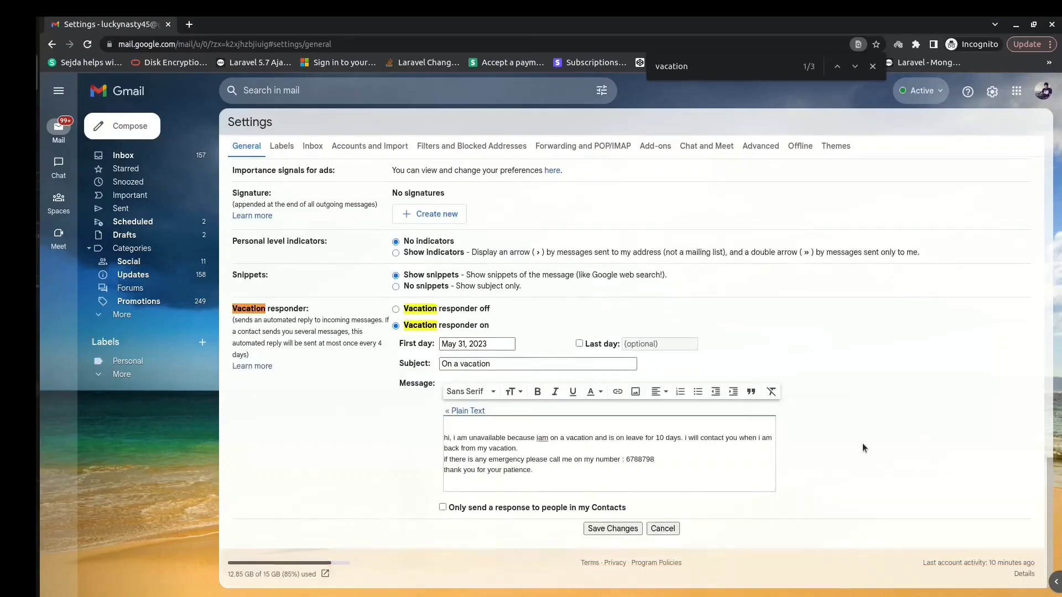
{"action": "left_click", "coordinate": [442, 508]}
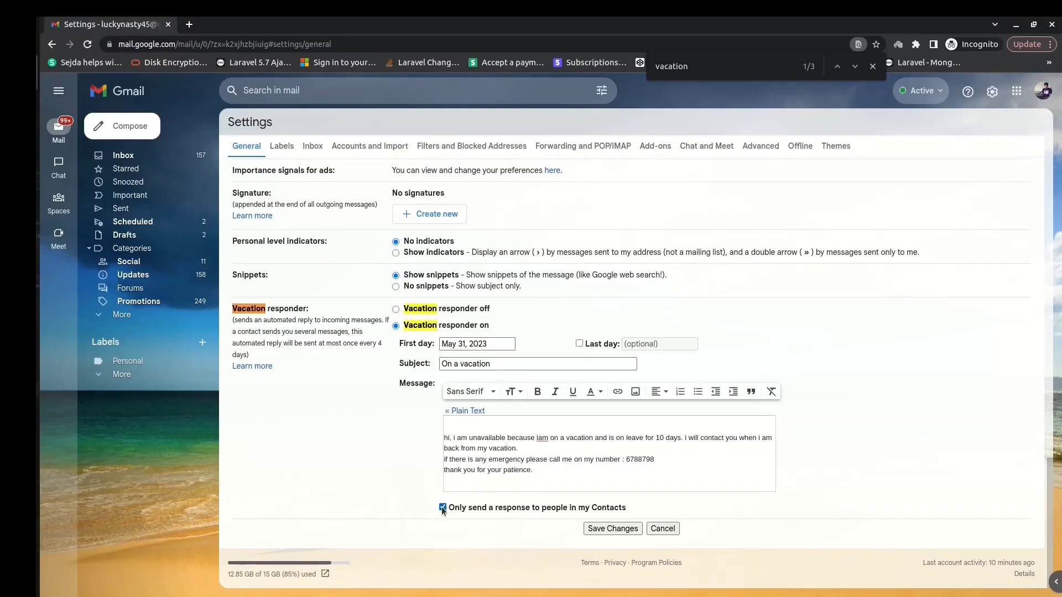
{"action": "left_click", "coordinate": [443, 507]}
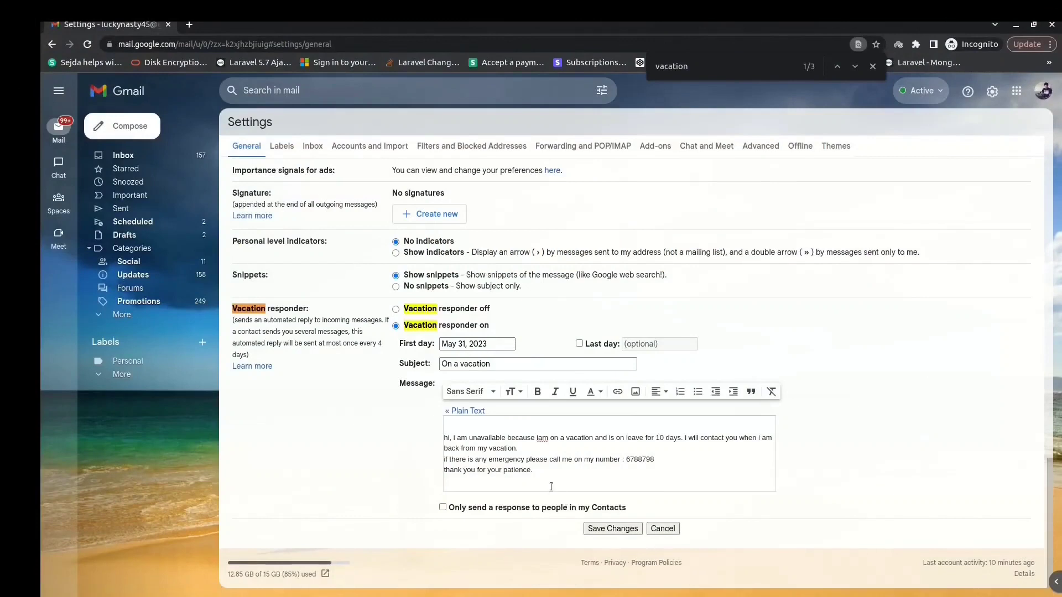
Step: Select the entire vacation message body in Gmail and copy it
{"action": "left_click_drag", "start_coordinate": [550, 480], "coordinate": [442, 440]}
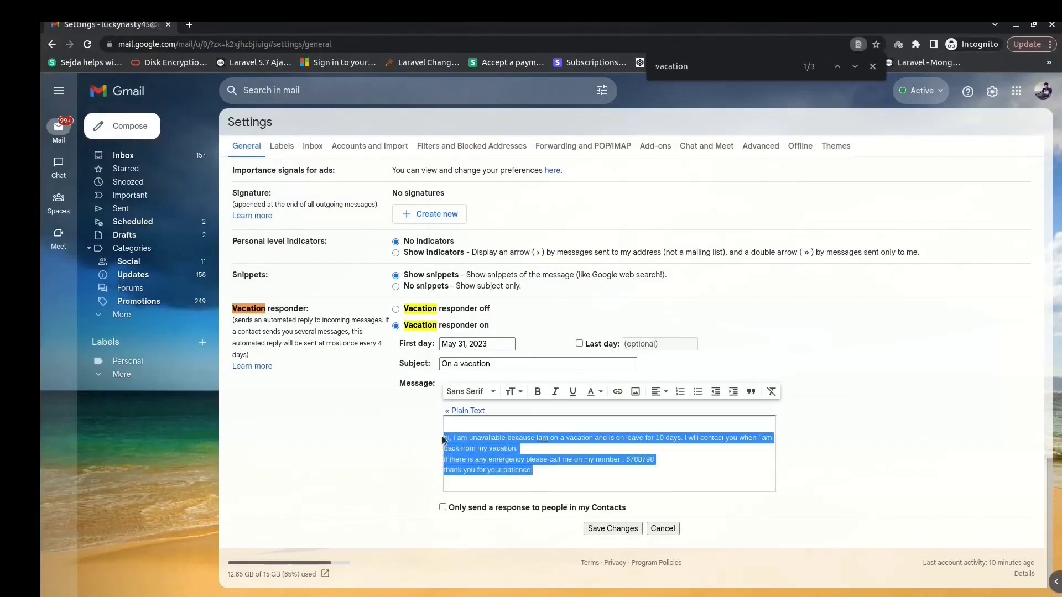
{"action": "left_click", "coordinate": [568, 476]}
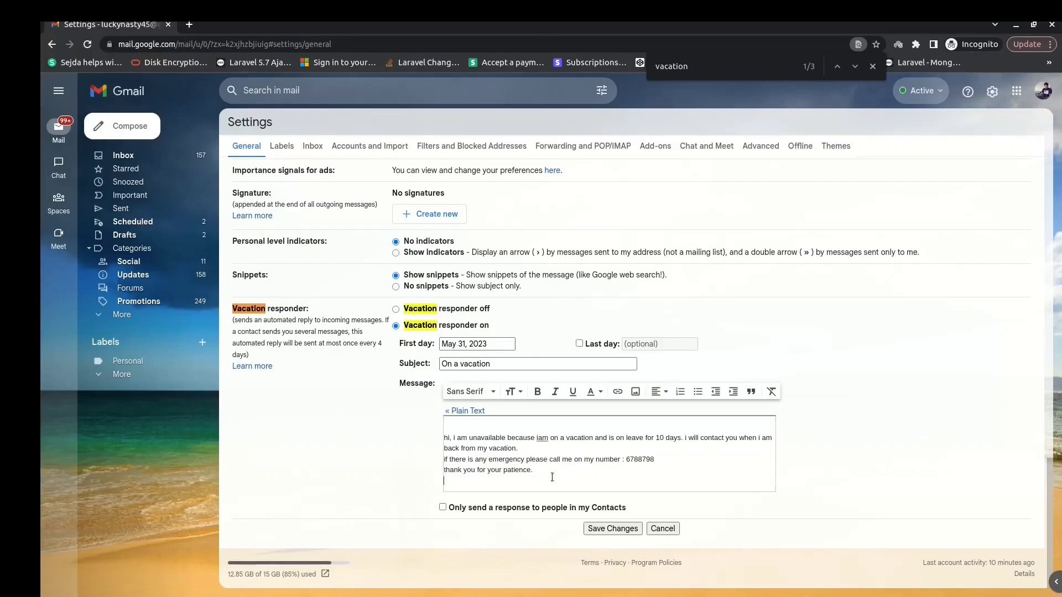
{"action": "left_click_drag", "start_coordinate": [546, 477], "coordinate": [425, 437]}
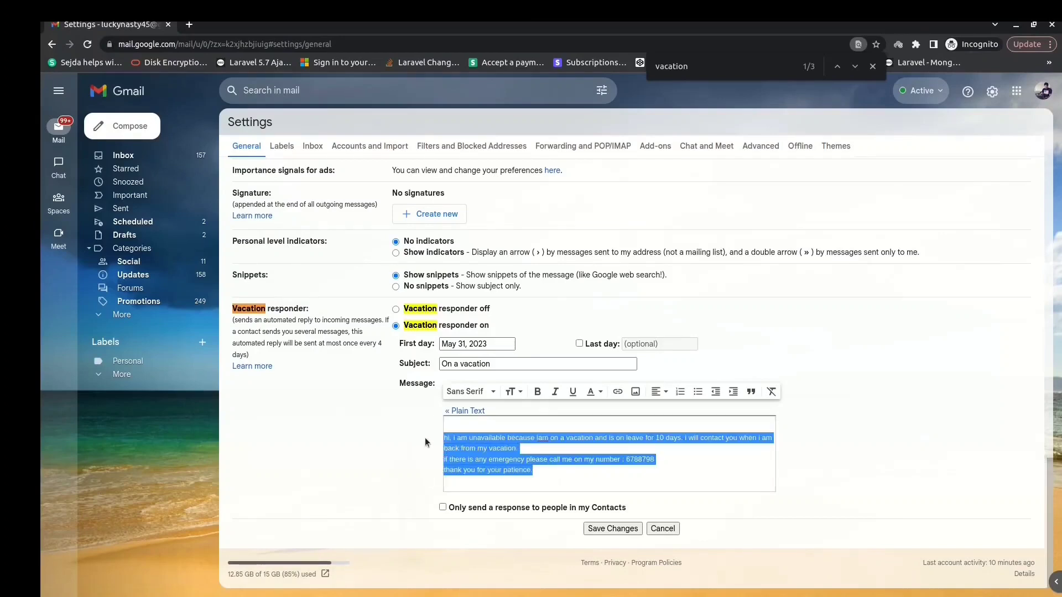
{"action": "right_click", "coordinate": [466, 438]}
{"action": "left_click", "coordinate": [500, 299]}
{"action": "left_click", "coordinate": [189, 25]}
Step: Load quillbot.com, paste the vacation message and paraphrase it
{"action": "type", "text": "quill"}
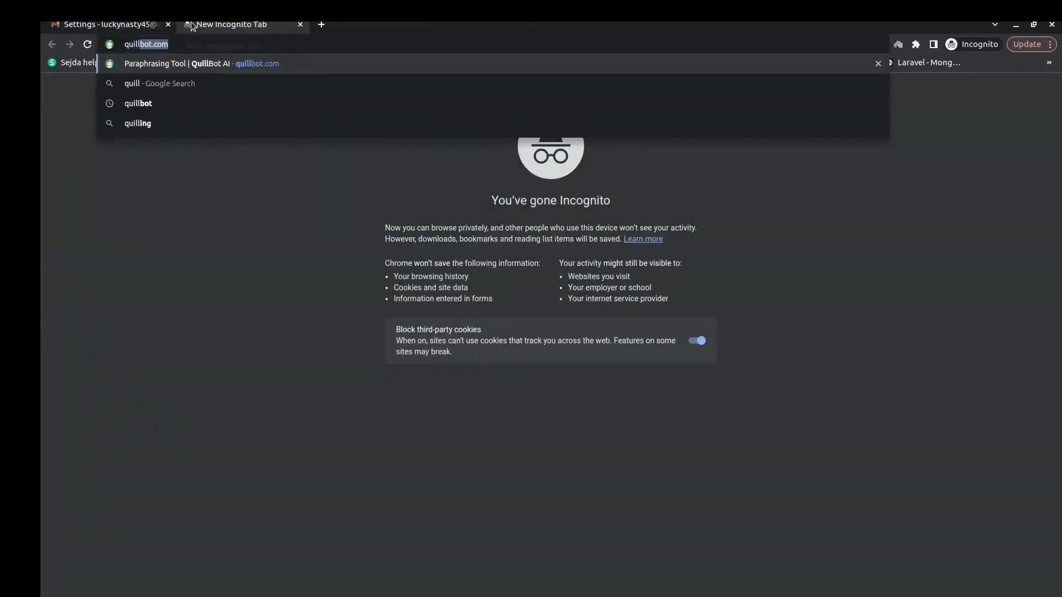
{"action": "type", "text": "bot.com"}
{"action": "key", "text": "Return"}
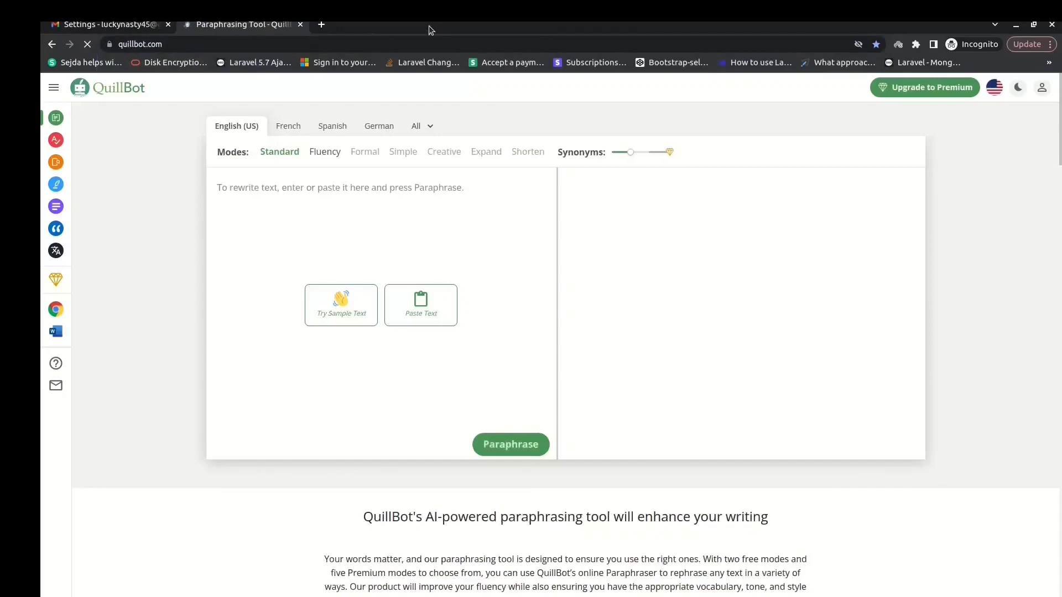
{"action": "left_click", "coordinate": [422, 303]}
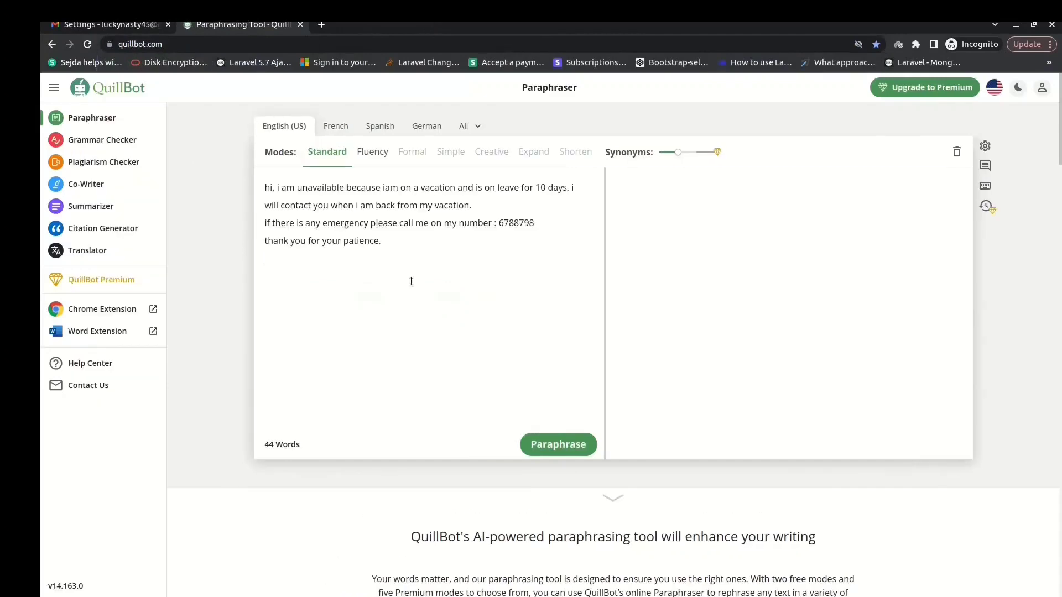
{"action": "left_click", "coordinate": [557, 445]}
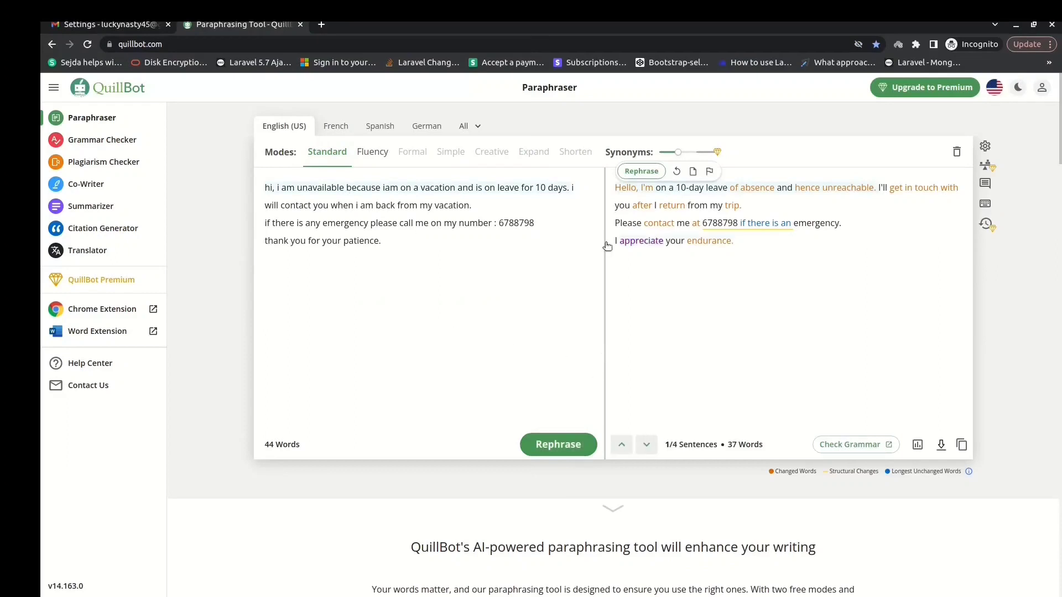
Step: Change 'if there is an emergency' to 'if you have an emergency' in the paraphrased output
{"action": "left_click", "coordinate": [801, 251]}
{"action": "left_click_drag", "start_coordinate": [802, 251], "coordinate": [608, 194]}
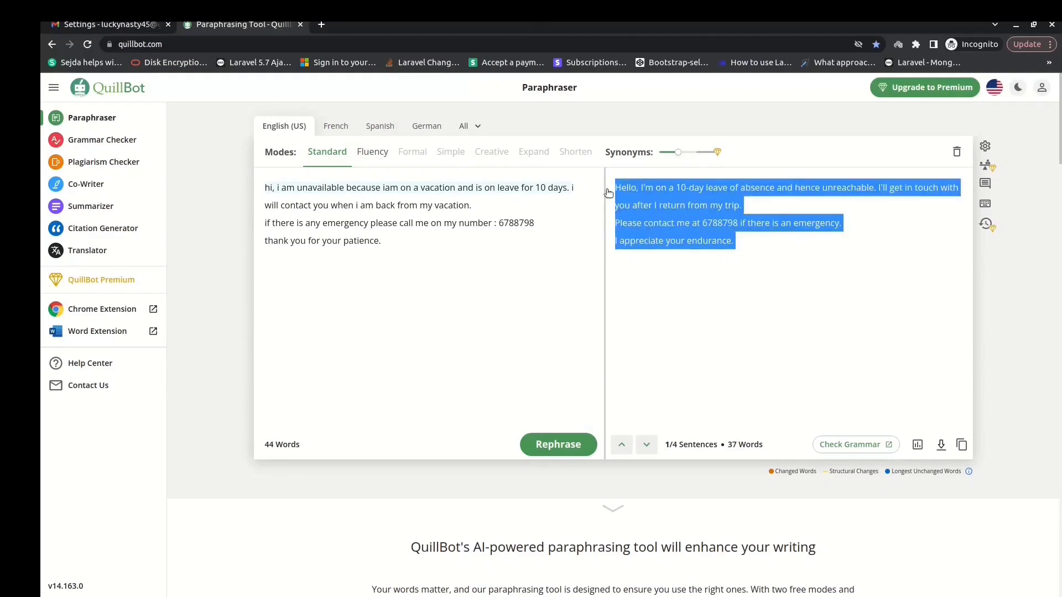
{"action": "left_click", "coordinate": [717, 307]}
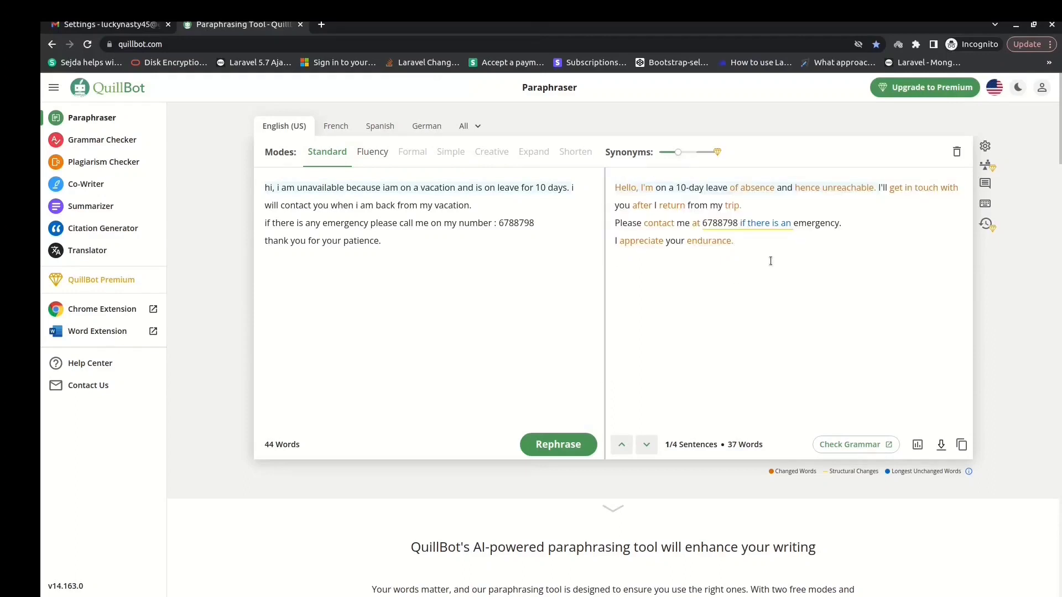
{"action": "left_click", "coordinate": [762, 224]}
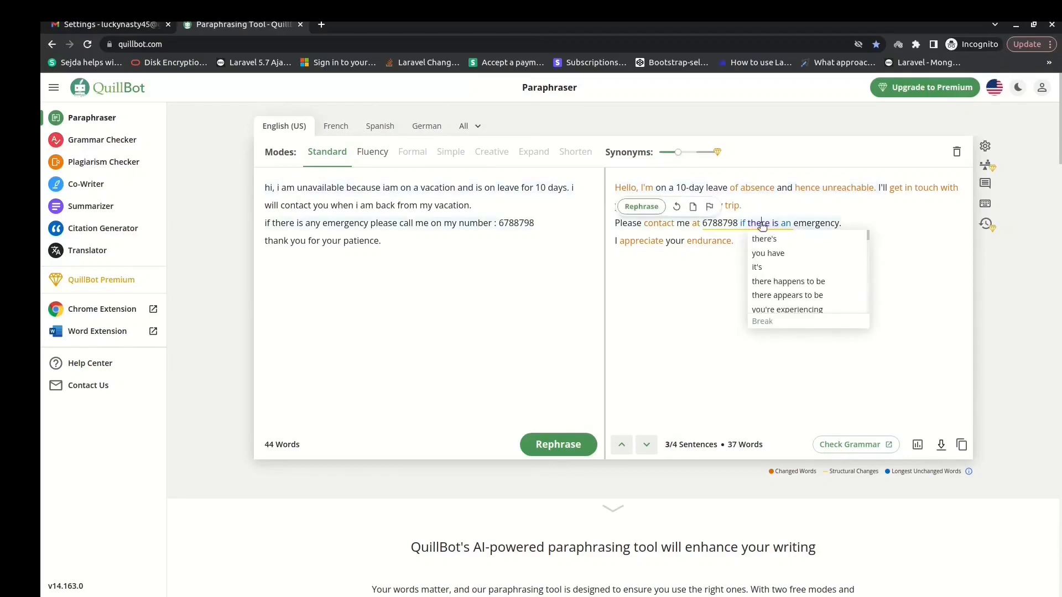
{"action": "left_click", "coordinate": [779, 253]}
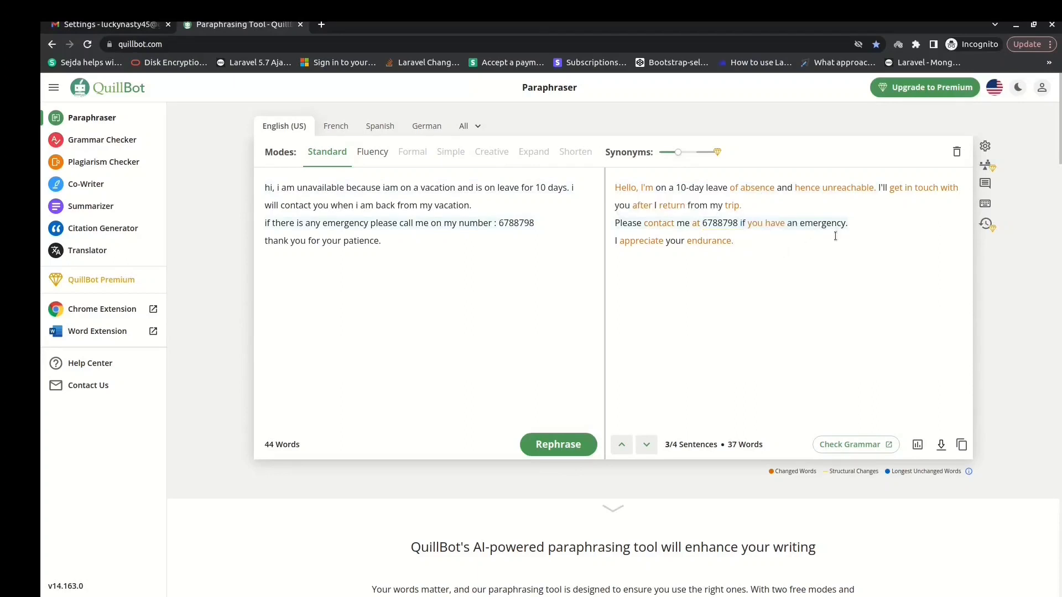
{"action": "left_click", "coordinate": [656, 225]}
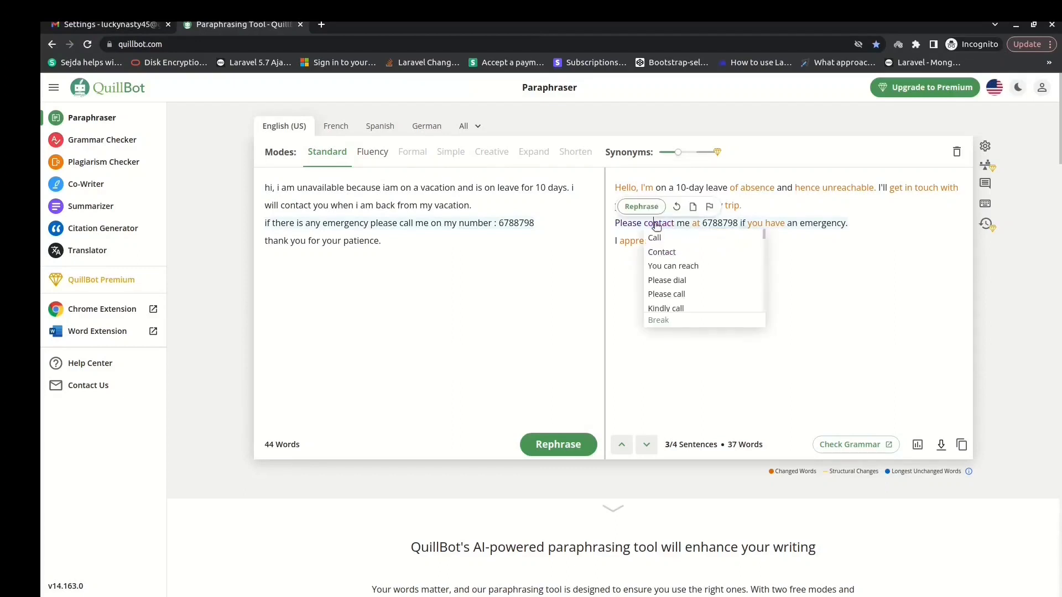
{"action": "left_click", "coordinate": [806, 250]}
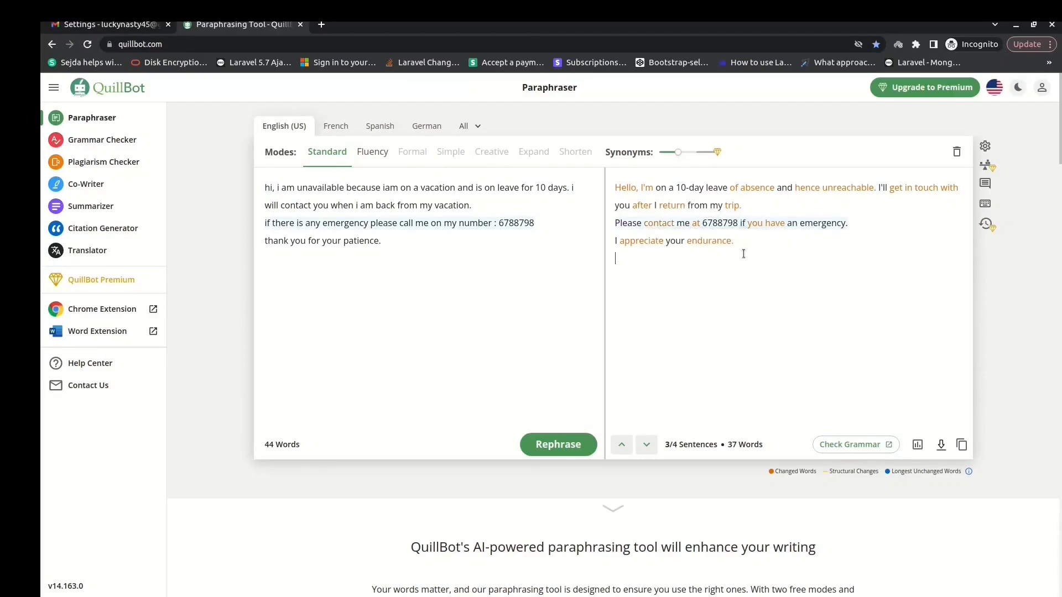
Step: Copy the paraphrased text and paste it over the old Gmail vacation message
{"action": "left_click_drag", "start_coordinate": [743, 254], "coordinate": [596, 202]}
{"action": "right_click", "coordinate": [646, 190]}
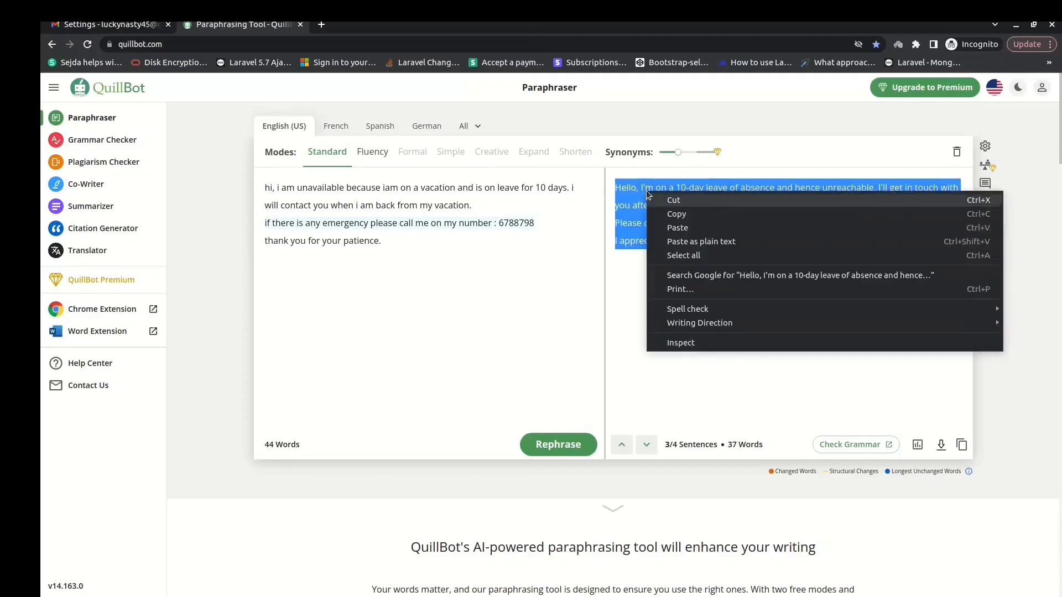
{"action": "left_click", "coordinate": [668, 208]}
{"action": "left_click", "coordinate": [132, 24]}
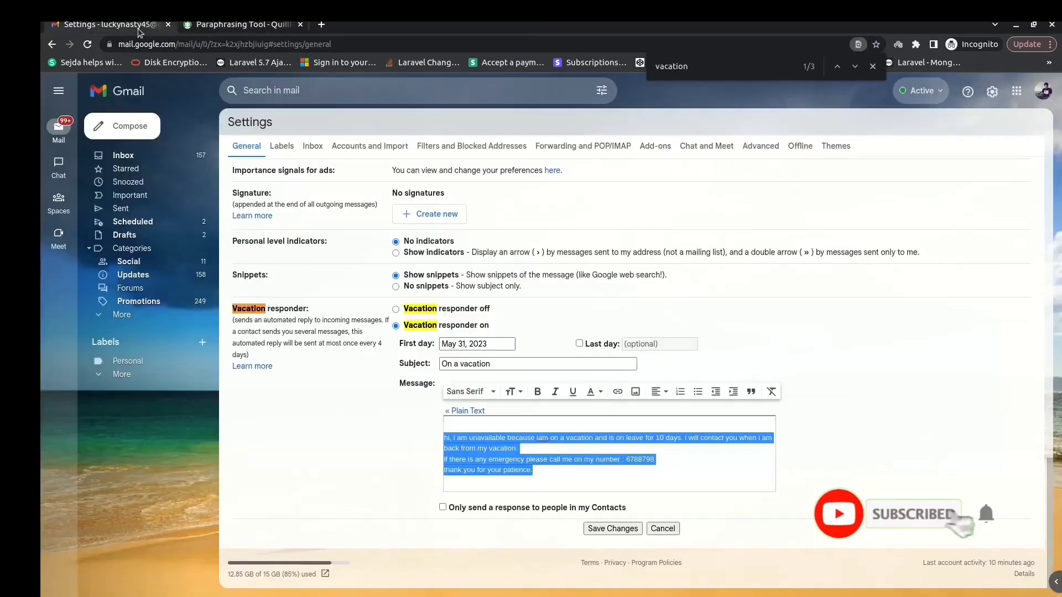
{"action": "key", "text": "ctrl+v"}
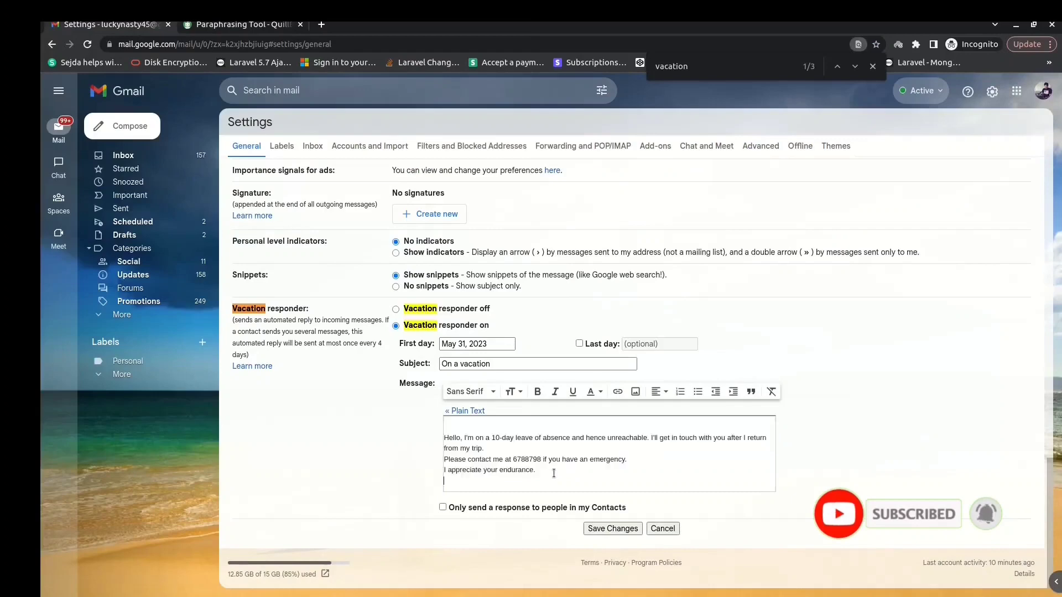